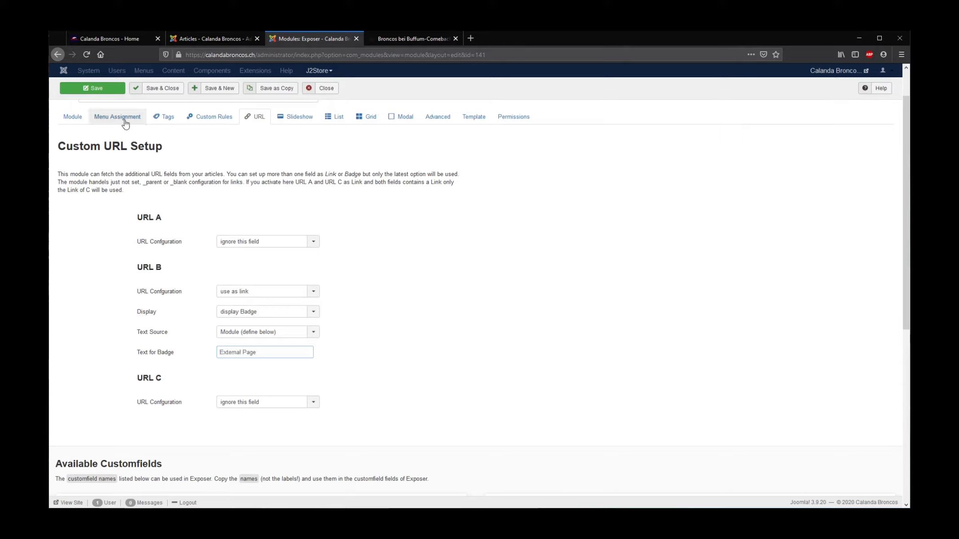
- Save the Exposer module and review the URL badges on the homepage's news grid
left_click(95, 88)
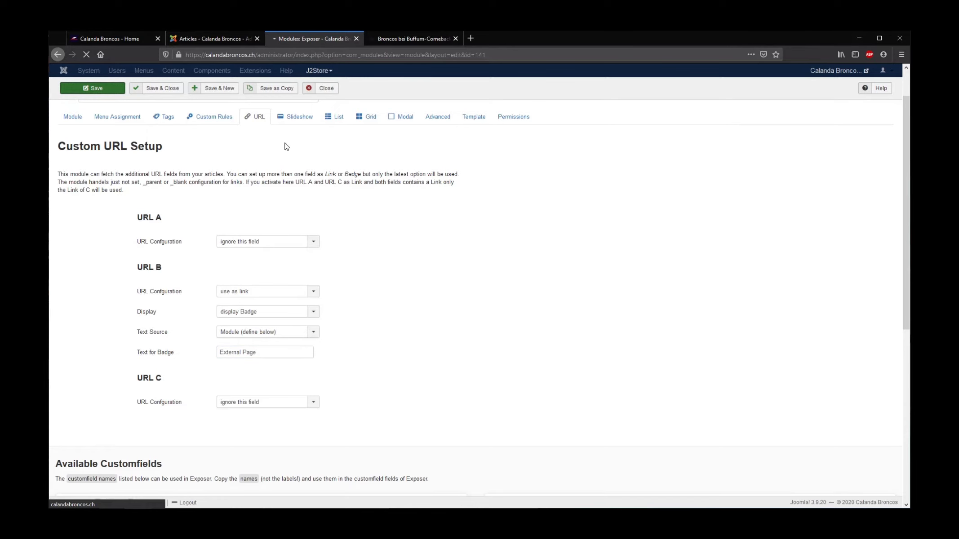
left_click(104, 37)
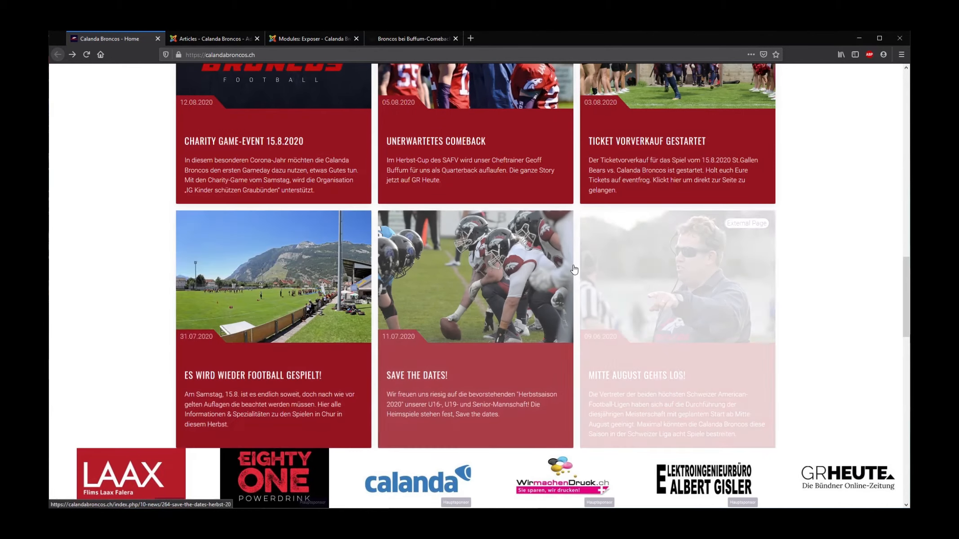
scroll(795, 279, "down", 3)
scroll(794, 280, "up", 6)
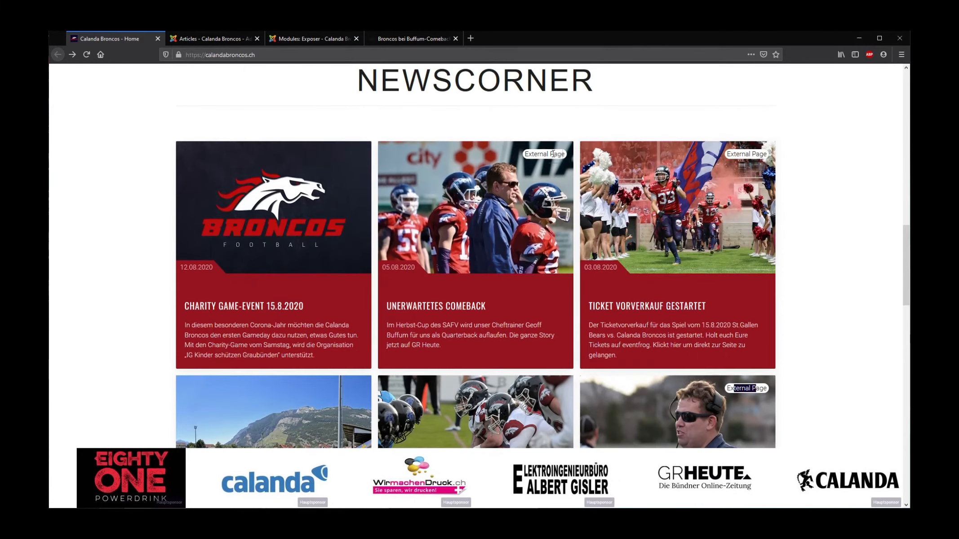
scroll(640, 269, "down", 7)
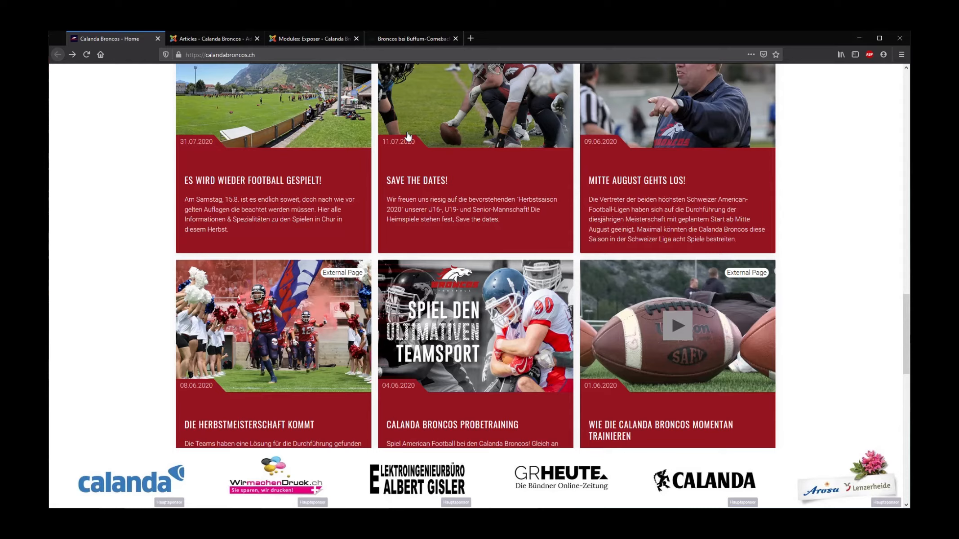
- Set URL B's text source to Article URL Title in the Exposer module and save it
left_click(303, 42)
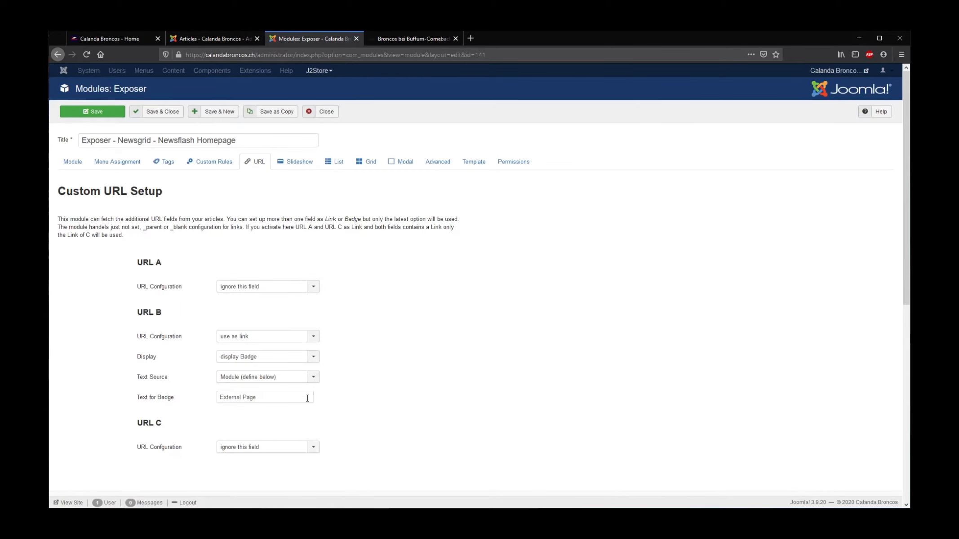
left_click(279, 377)
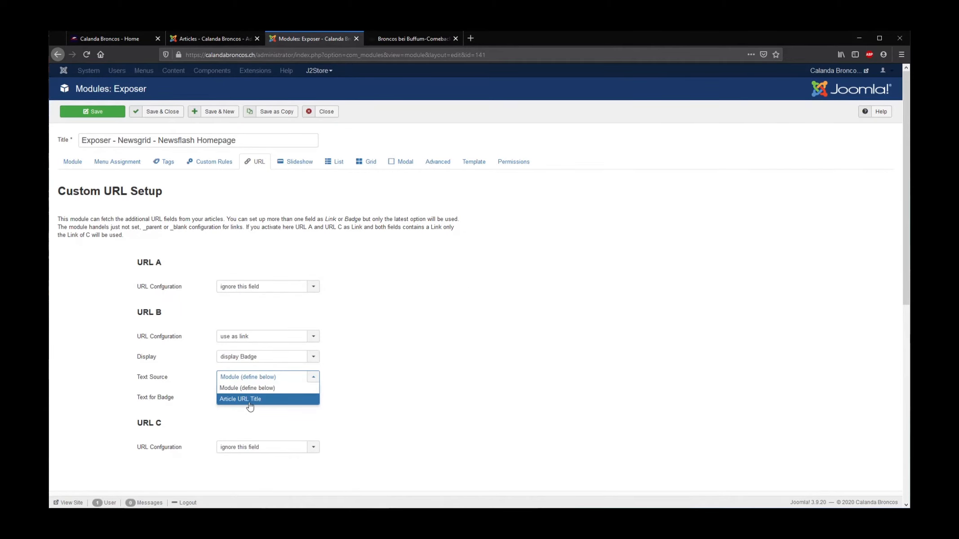
left_click(250, 400)
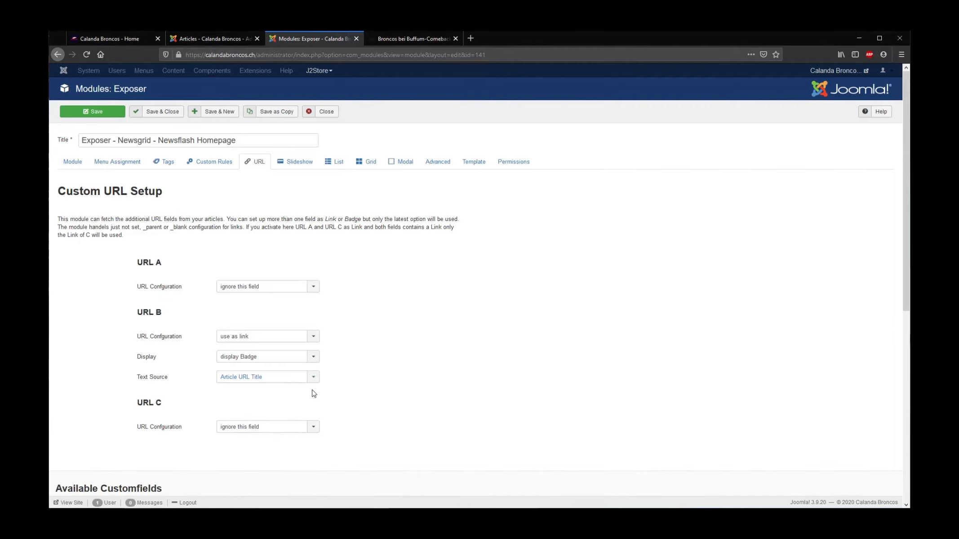
left_click(93, 111)
- Look through the News articles and start a new article
left_click(226, 41)
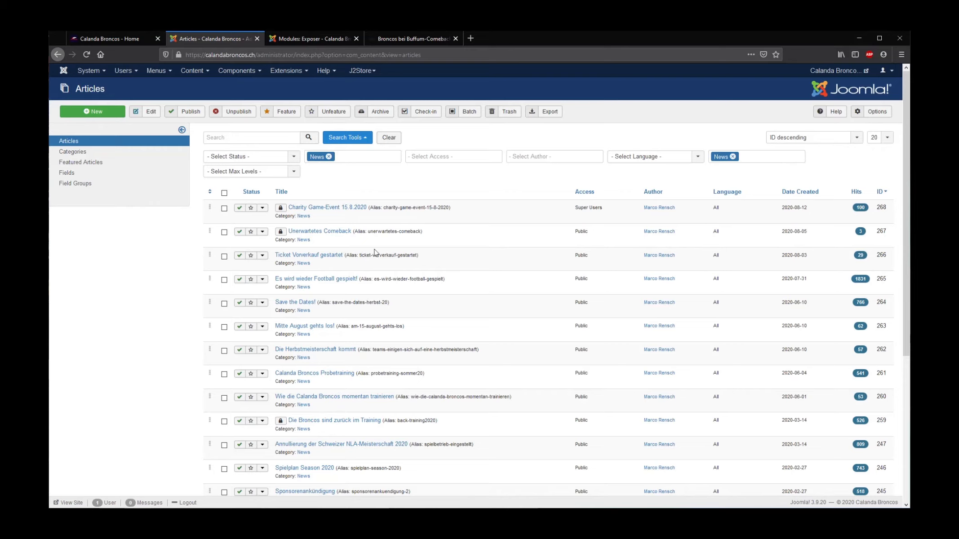
scroll(387, 364, "down", 4)
scroll(356, 335, "up", 4)
left_click(102, 114)
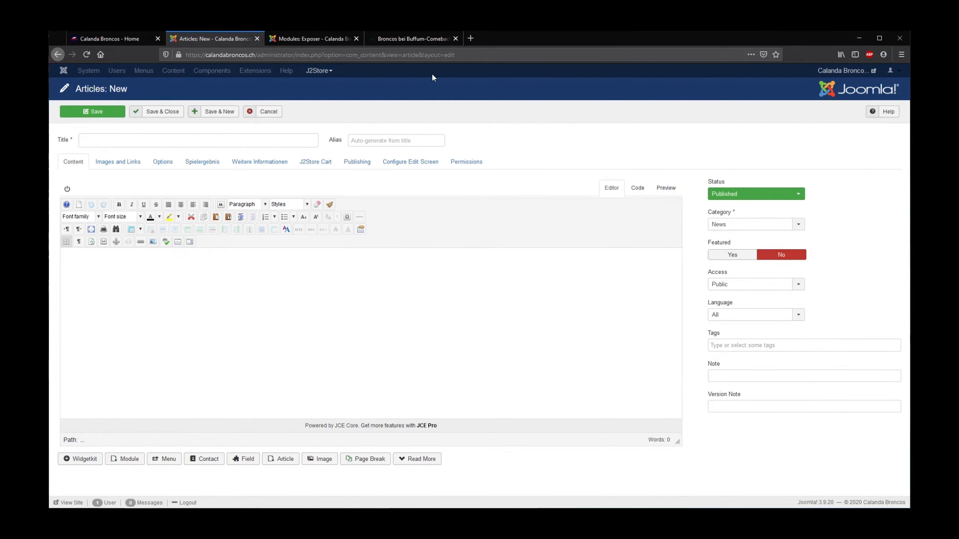
- Copy the GRHeute report's headline into the new article's title: "Broncos bei Buffum-Comeback im Schongang zum Sieg"
left_click(401, 42)
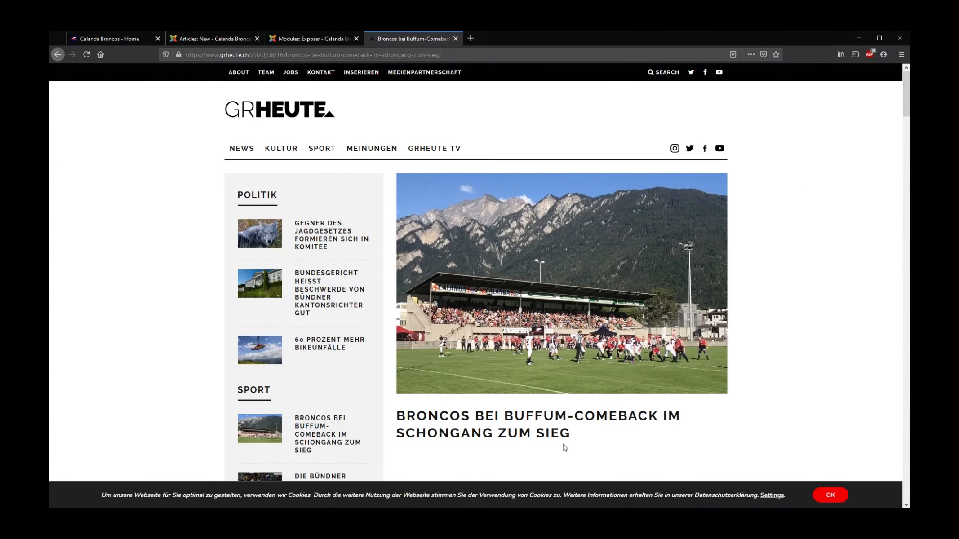
triple_click(549, 434)
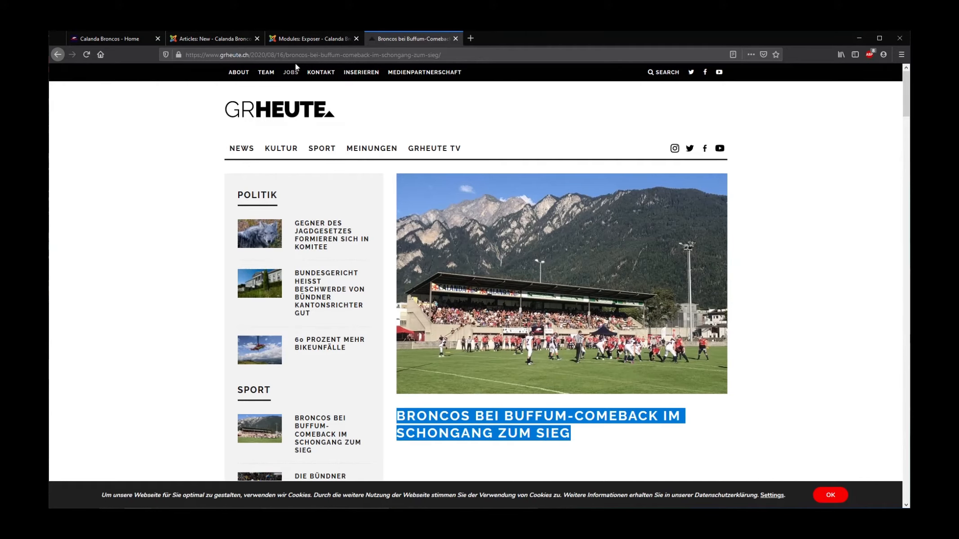
left_click(206, 39)
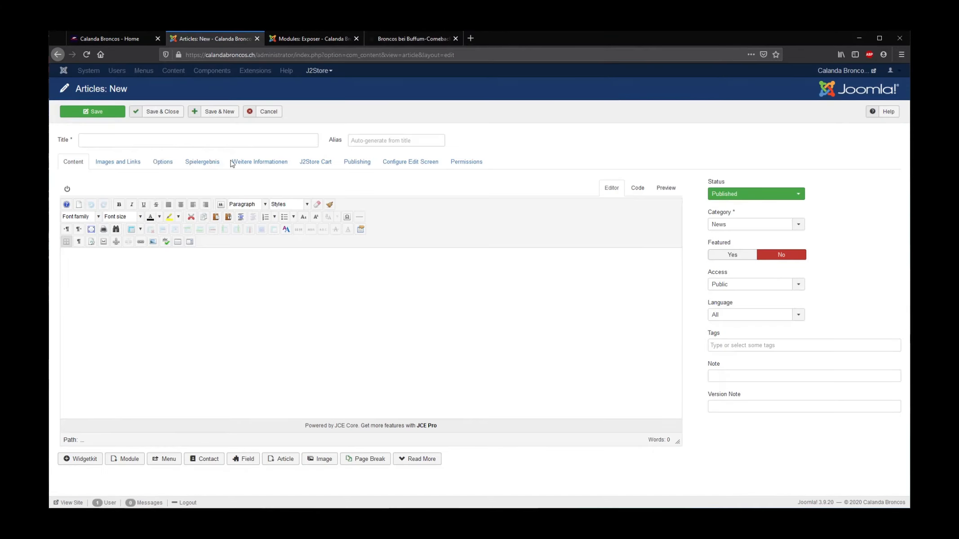
left_click(126, 143)
type("Broncos bei Buffum-Comeback im Schongang zum Sieg")
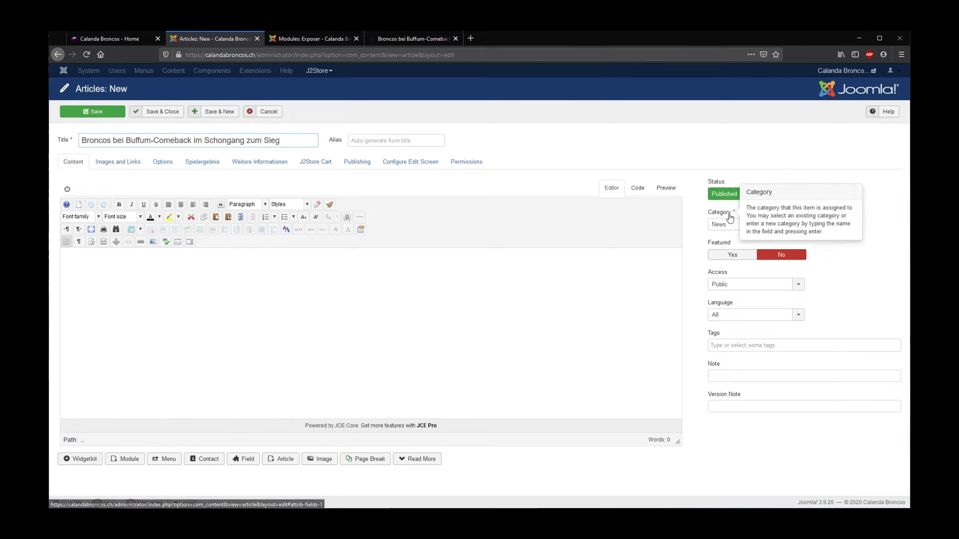
- Add the News tag to the article, check it against the Exposer module's category and tag filters, and save the article
left_click(733, 349)
left_click(728, 368)
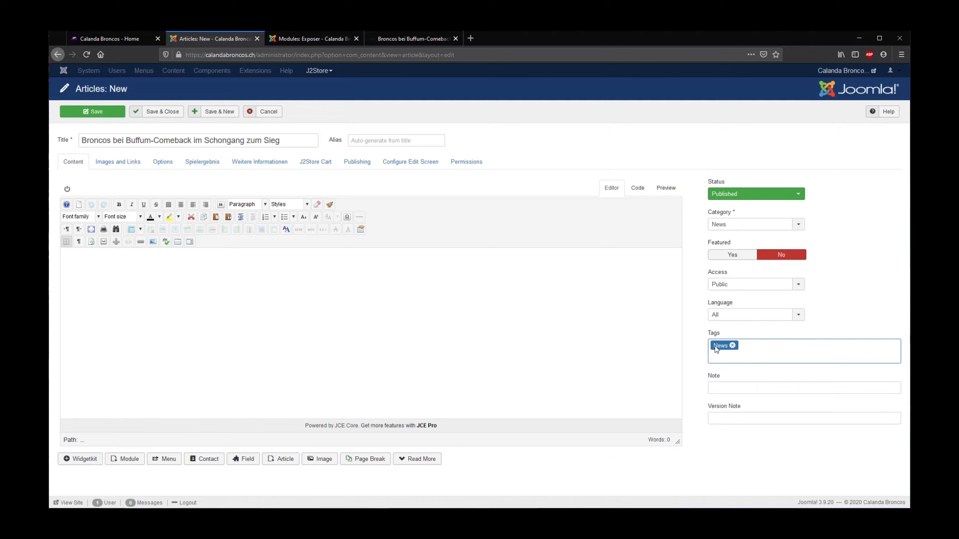
left_click(307, 39)
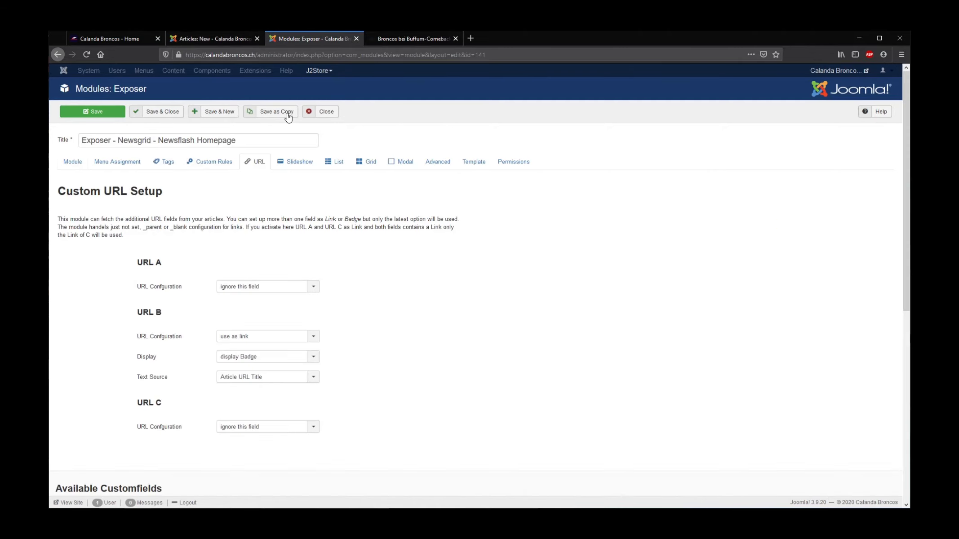
left_click(71, 166)
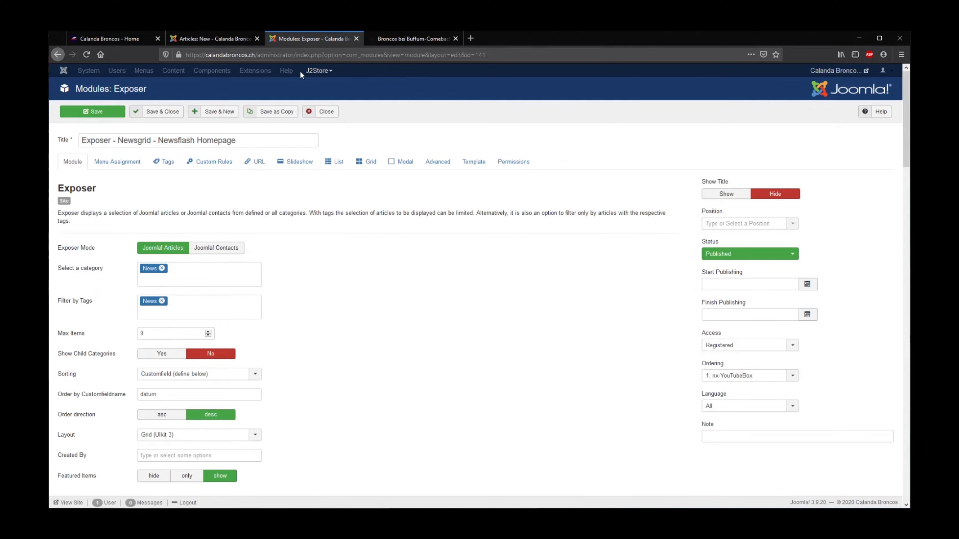
left_click(201, 39)
left_click(94, 111)
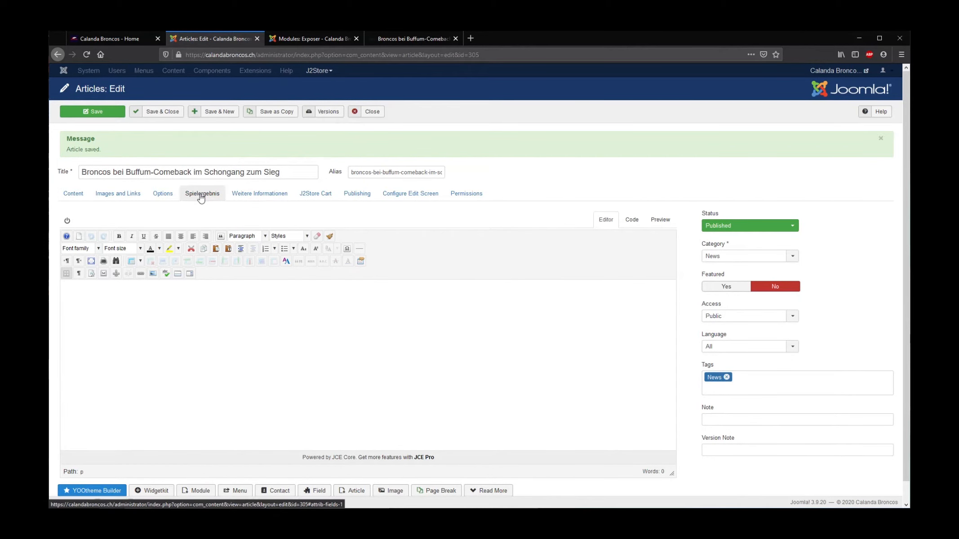
- Compare the article's additional fields with the custom fields the Exposer module uses for sorting and text
left_click(241, 198)
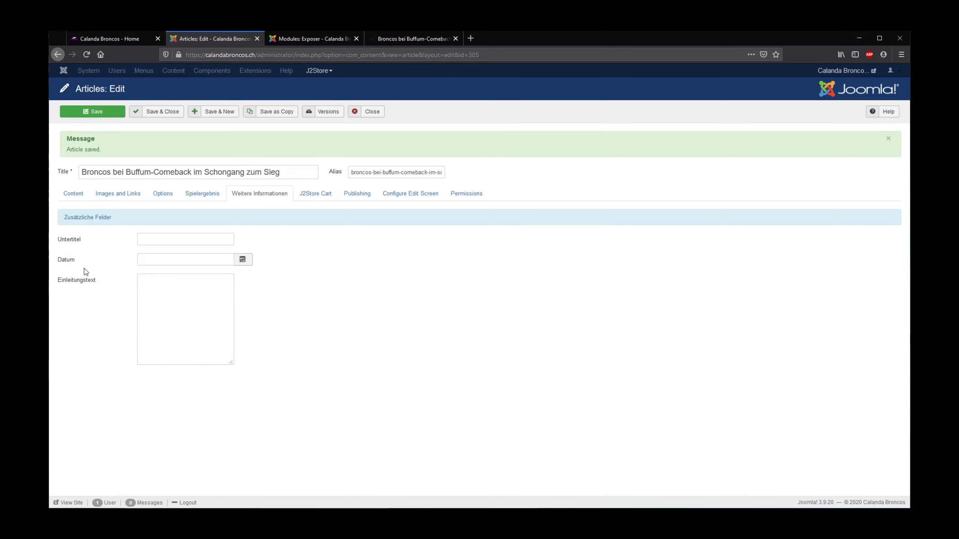
left_click(299, 38)
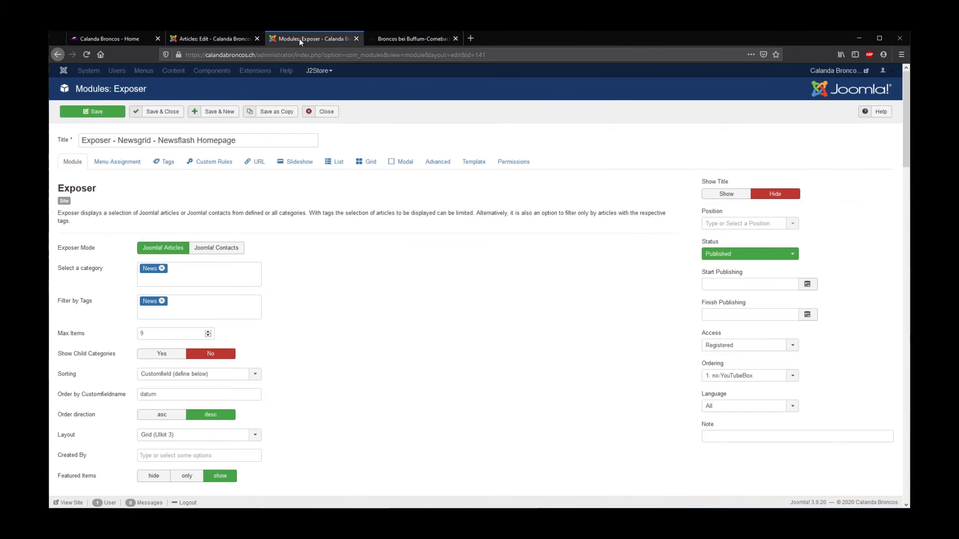
scroll(179, 310, "down", 2)
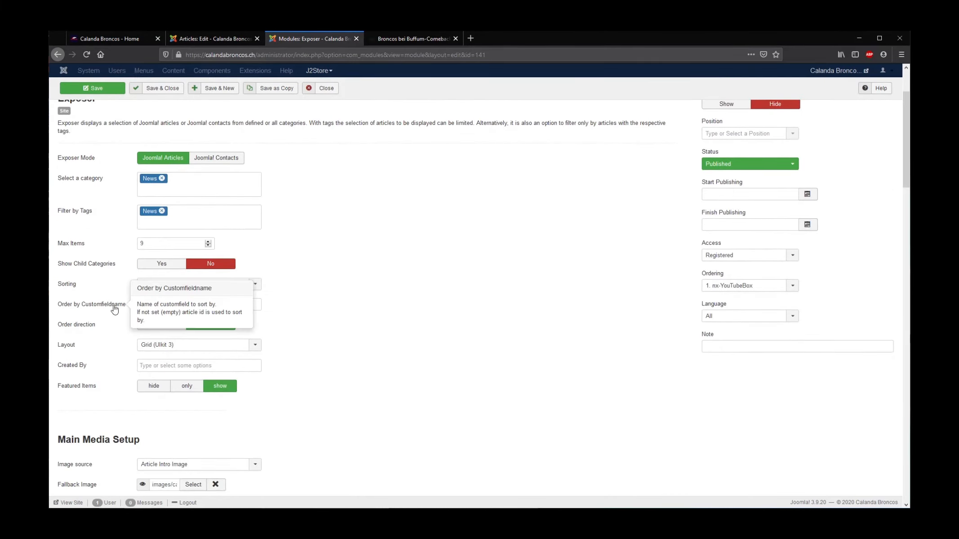
double_click(152, 305)
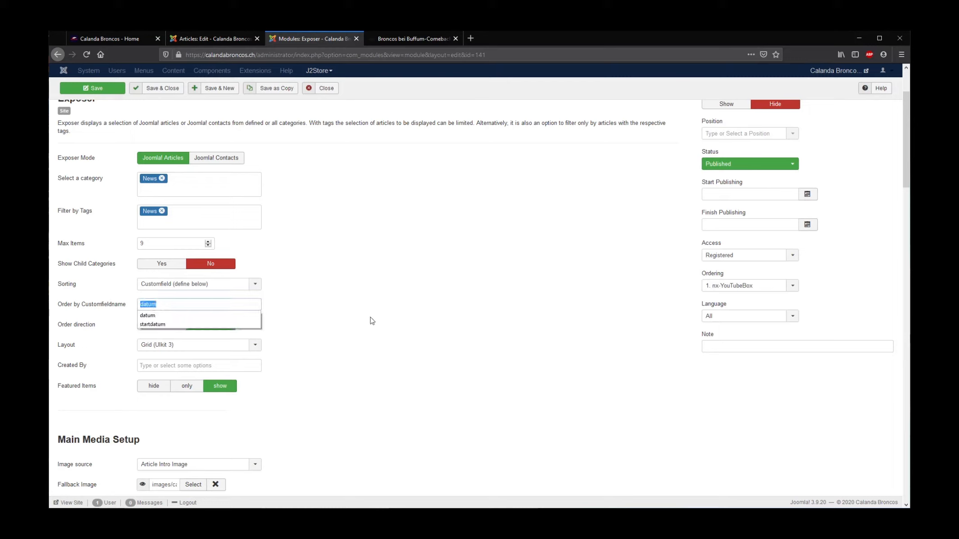
left_click(390, 323)
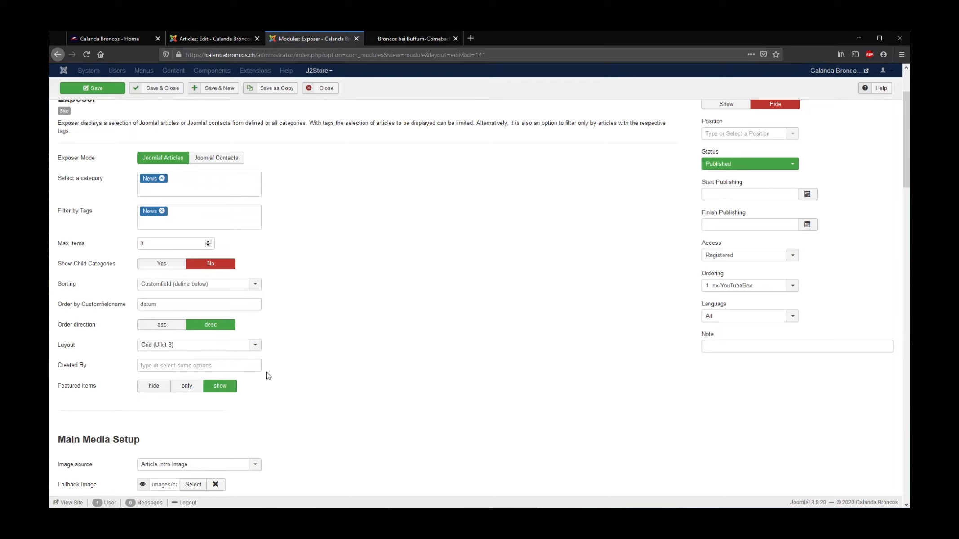
scroll(270, 374, "down", 5)
scroll(272, 374, "down", 6)
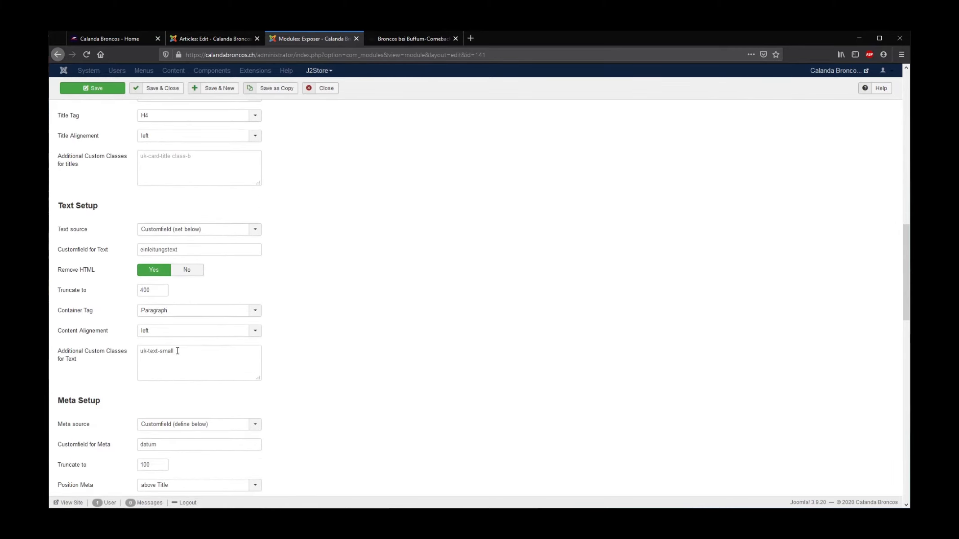
double_click(169, 250)
left_click(368, 245)
left_click(199, 44)
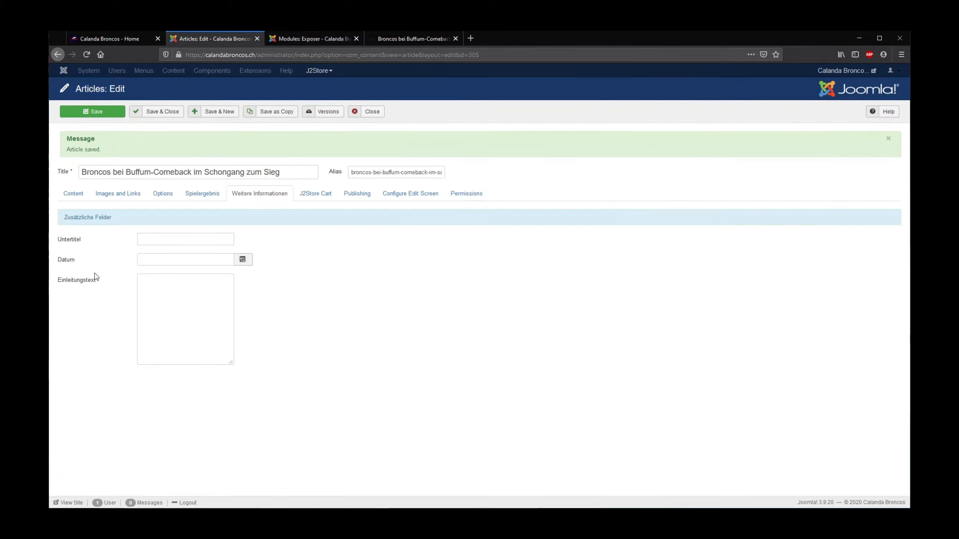
- Fill the article's Einleitungstext with the GRHeute report's bold lead paragraph and set Datum to 2020-08-17
left_click(381, 41)
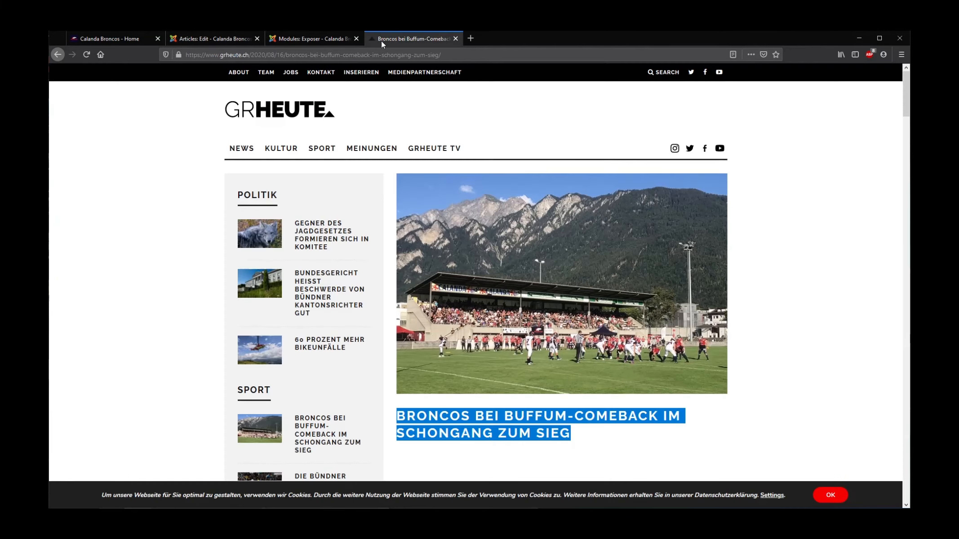
scroll(491, 348, "down", 5)
left_click(491, 348)
triple_click(483, 319)
key("ctrl+c")
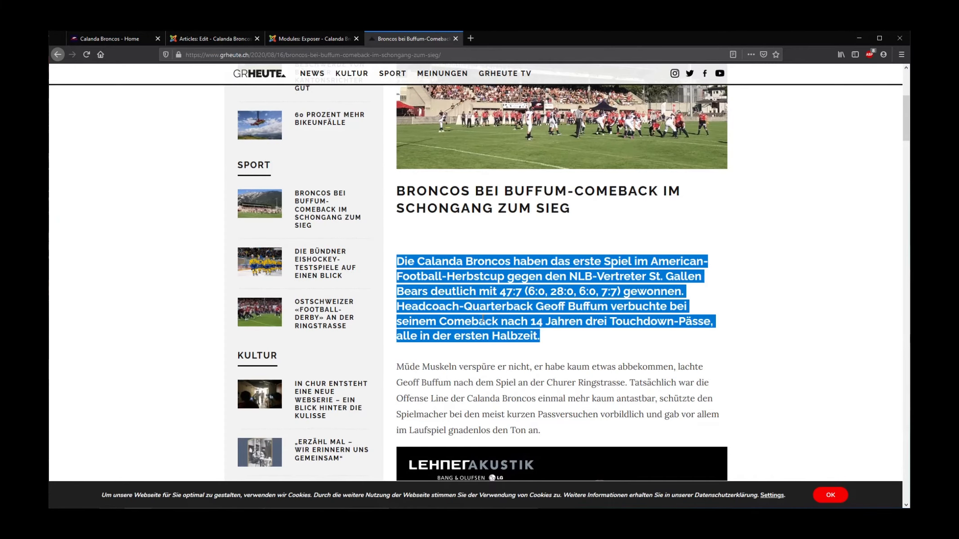
left_click(188, 42)
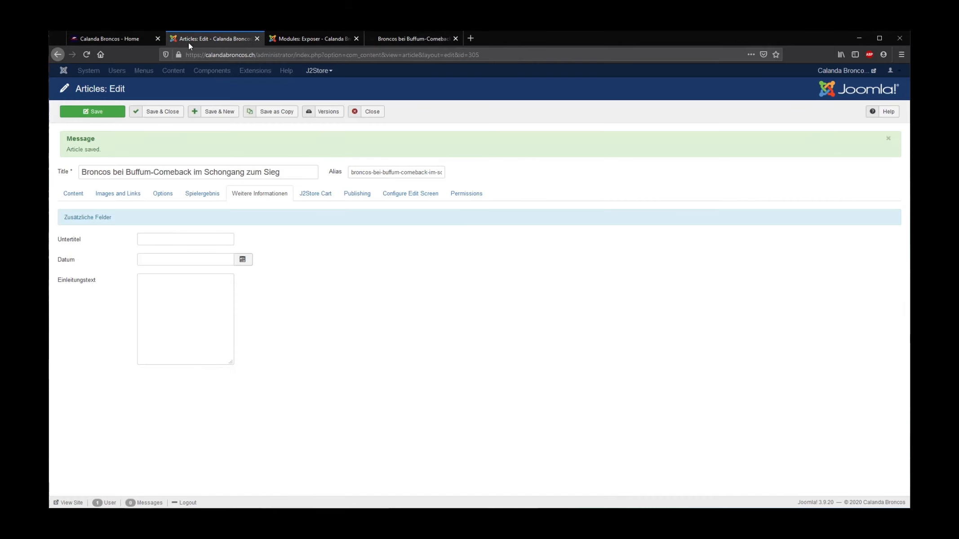
key("ctrl+v")
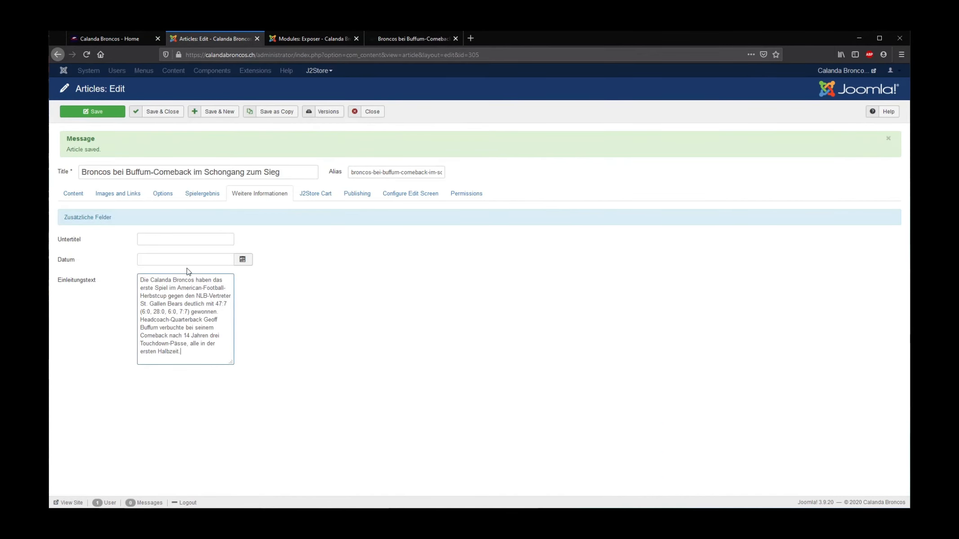
left_click(242, 260)
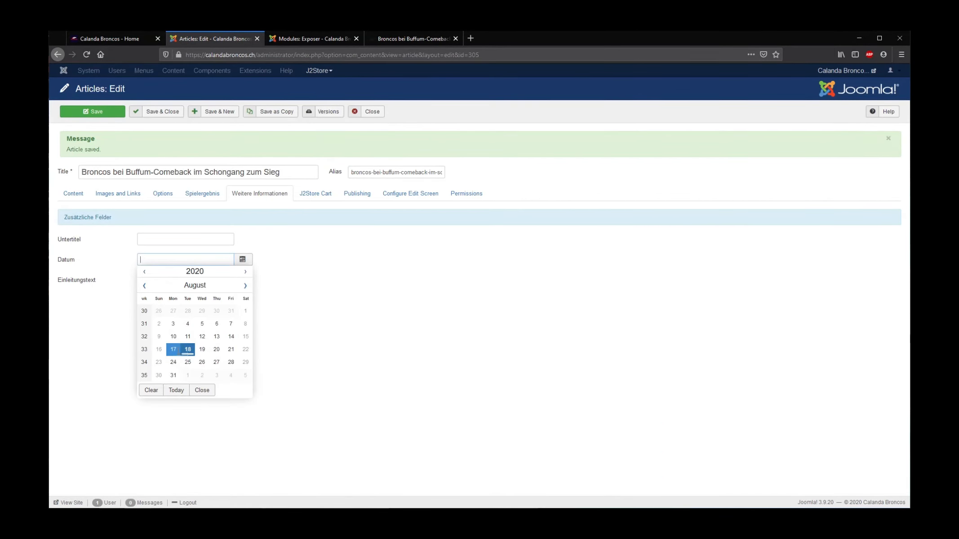
left_click(173, 349)
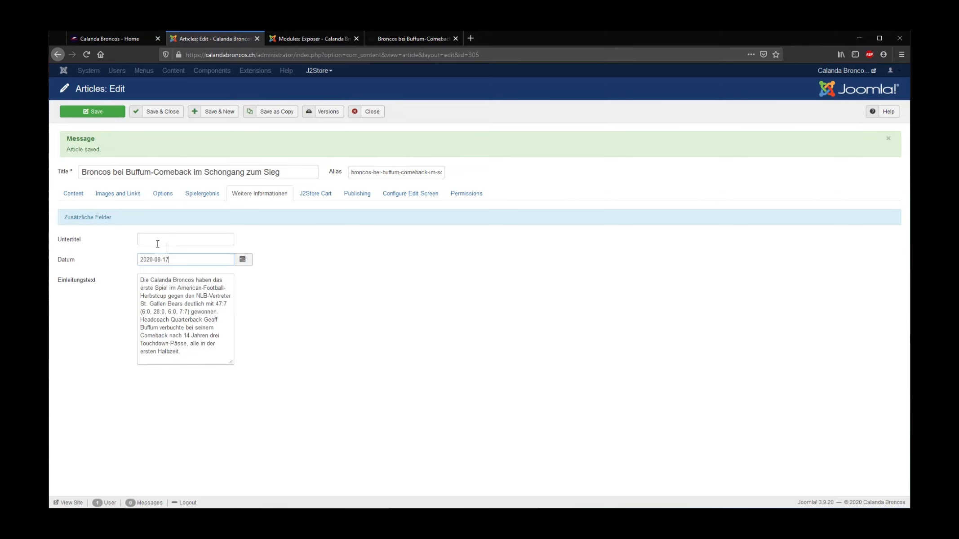
- Use the image address of the GRHeute report's stadium photo, BroncosStadion.jpg, as the article's Intro Image
left_click(140, 203)
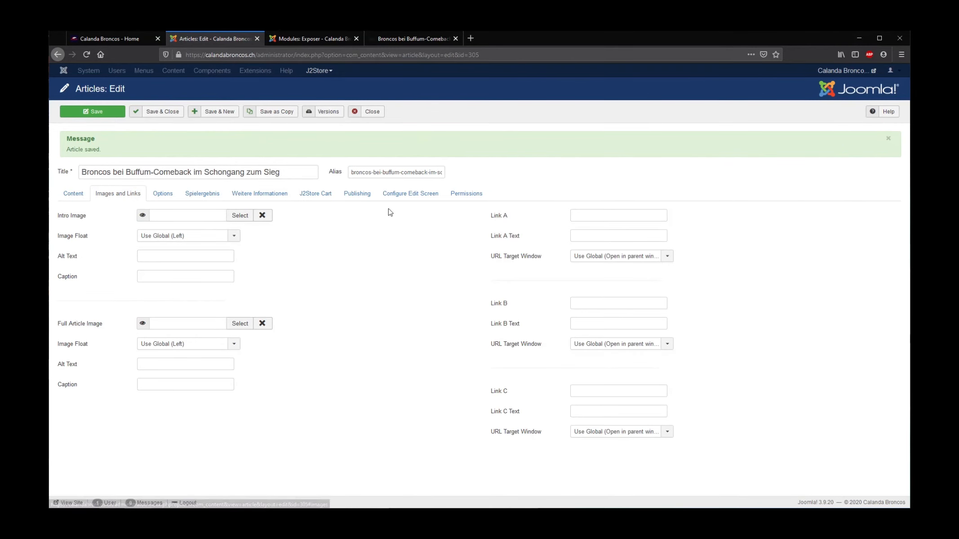
left_click(391, 40)
scroll(603, 304, "up", 5)
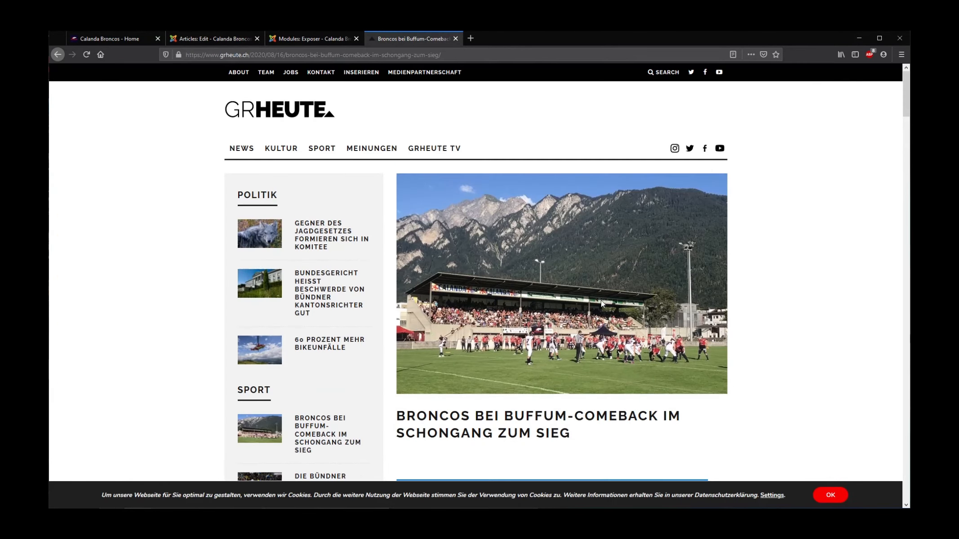
right_click(516, 257)
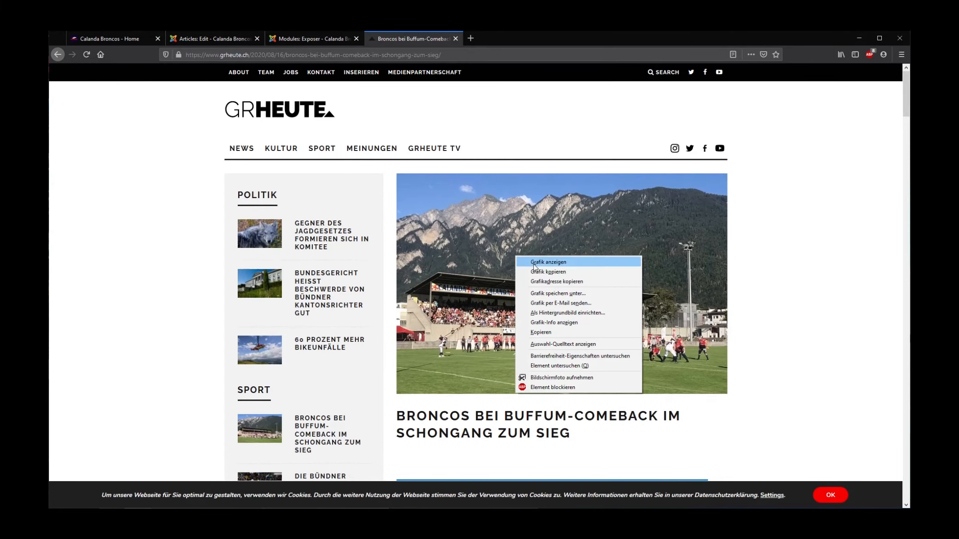
left_click(557, 281)
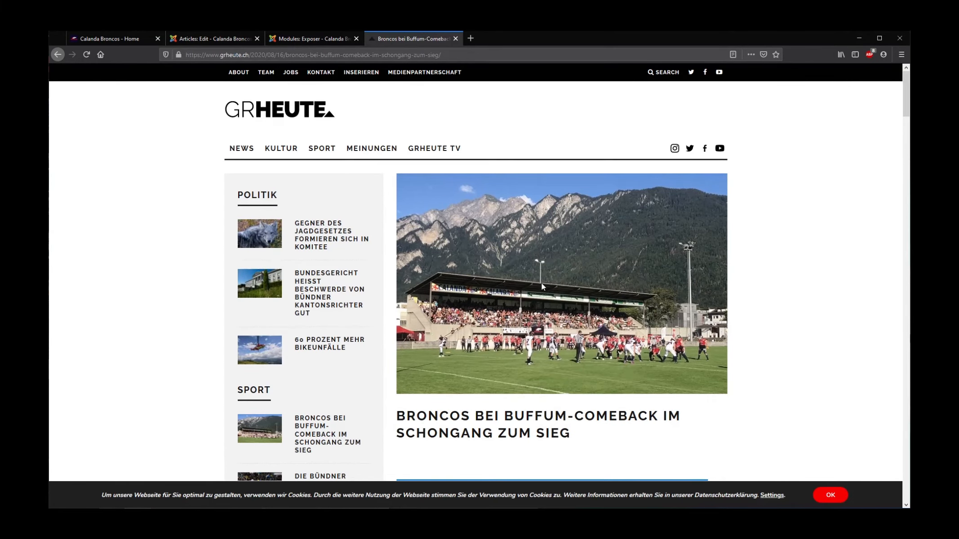
left_click(185, 39)
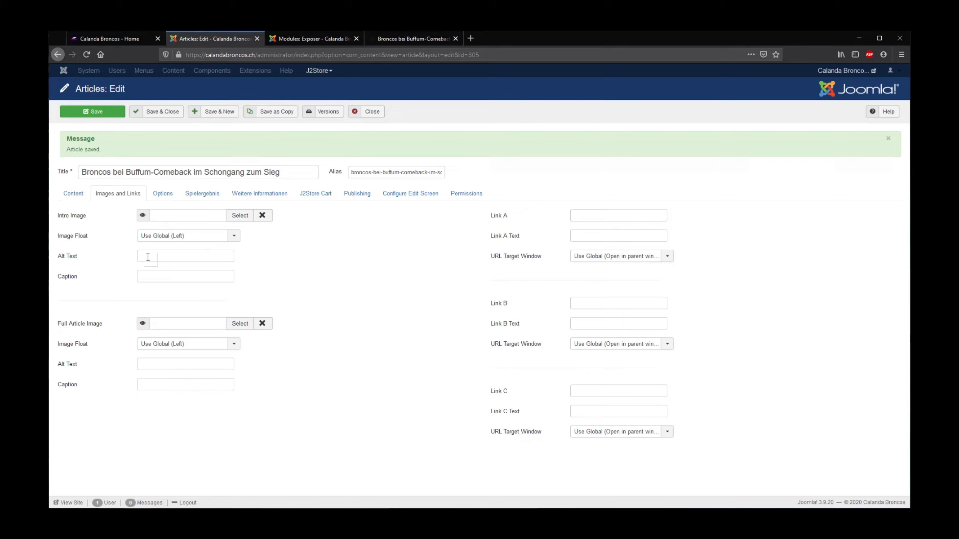
type("2020/08/BroncosStadion.jpg")
left_click_drag(484, 333, 744, 318)
left_click(477, 329)
- Check in the Exposer module's custom URL setup which article link field serves as the badge link, and return to the article
left_click(301, 39)
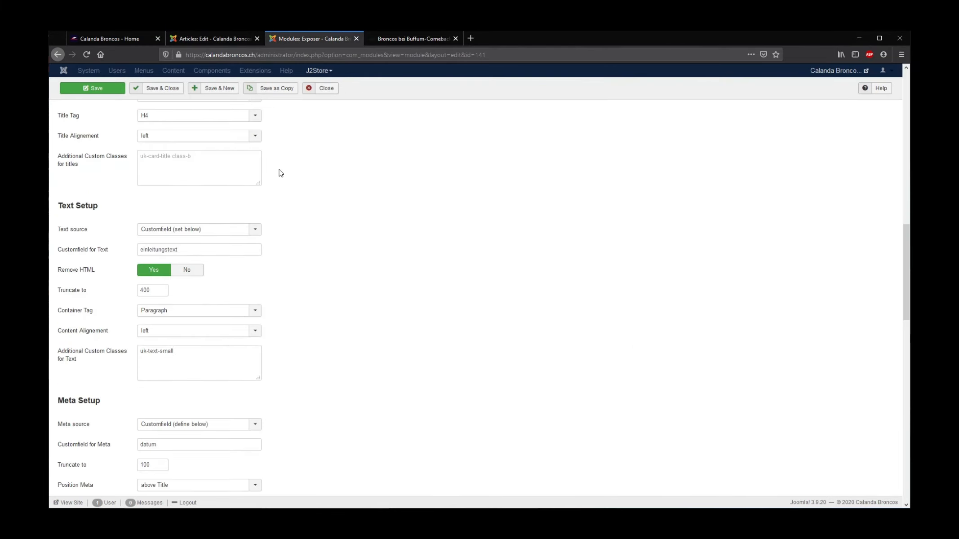
scroll(281, 173, "up", 15)
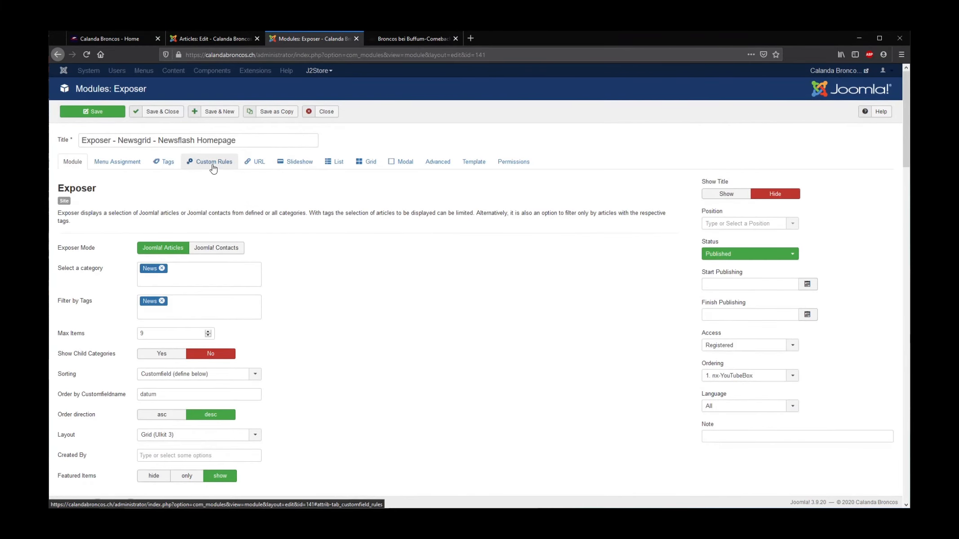
left_click(255, 168)
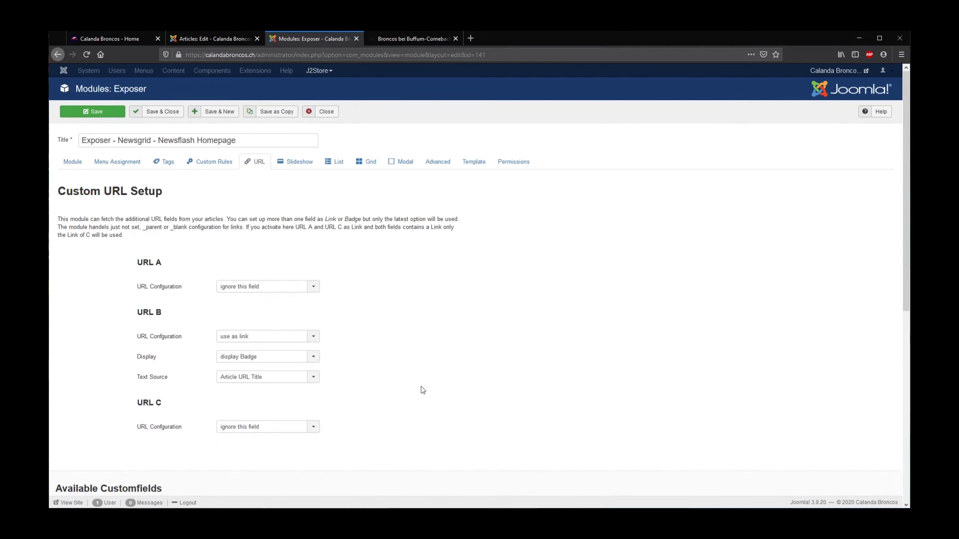
left_click(217, 43)
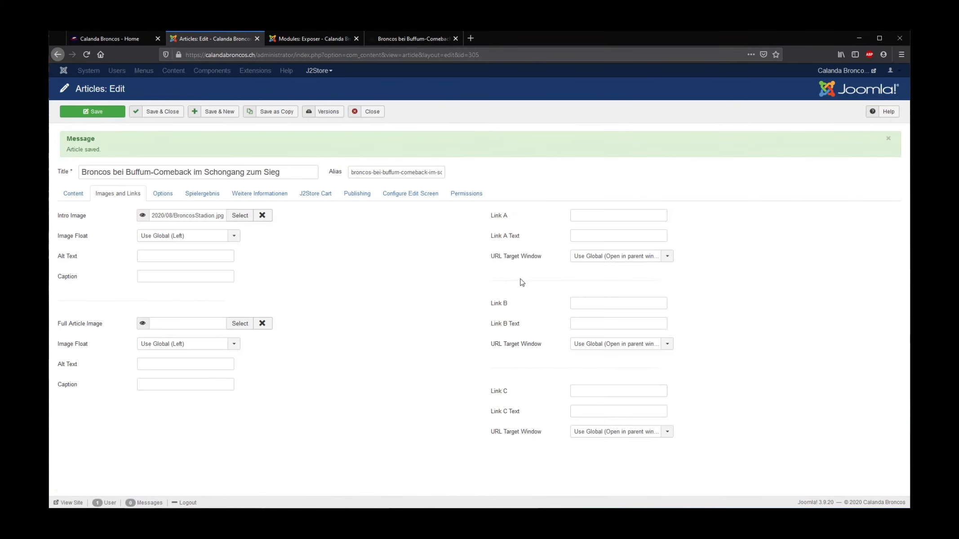
- Copy the GRHeute report's web address into the article's Link B and set Link B Text to "GR Heute"
left_click(414, 39)
left_click(250, 55)
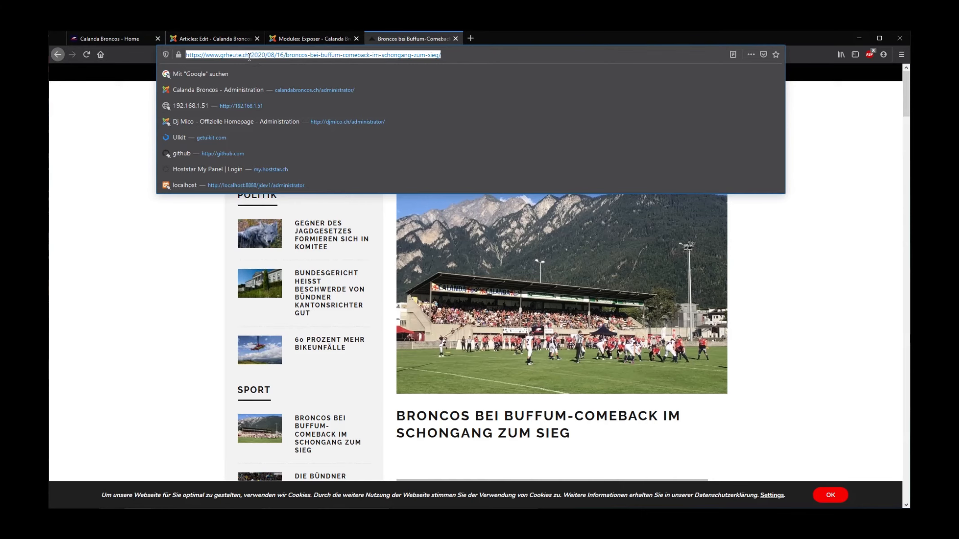
left_click(299, 38)
left_click(233, 37)
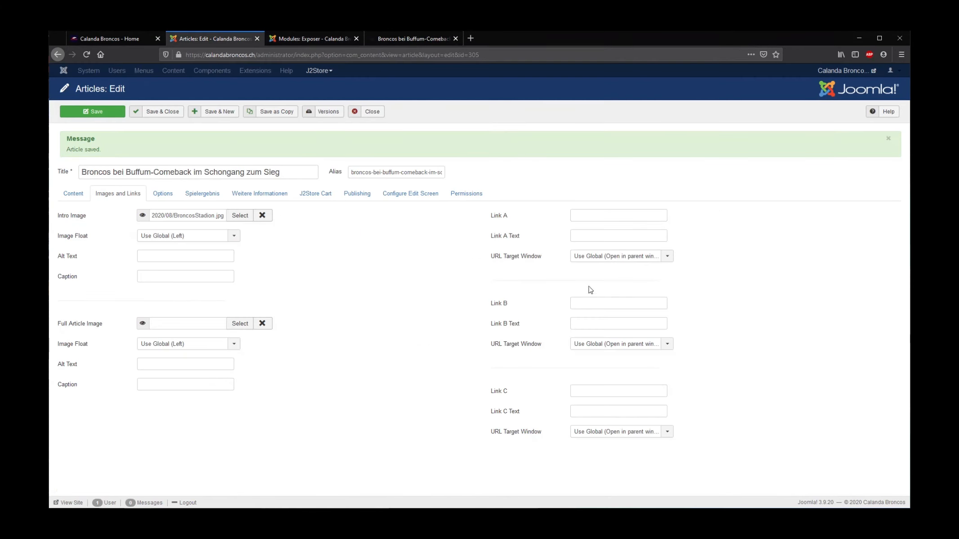
left_click(583, 303)
key("ctrl+v")
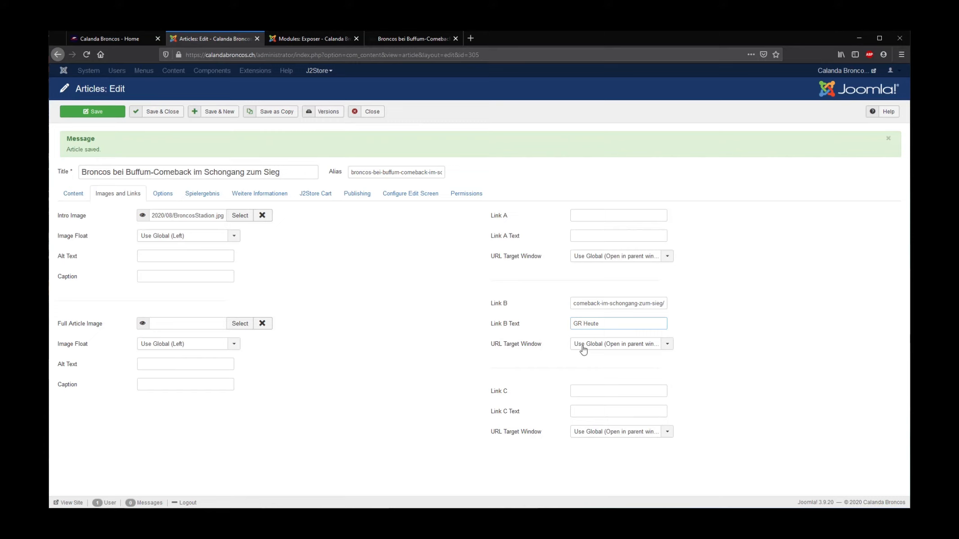
- Set Link B's URL Target Window to "Open in new window" and save the article
left_click(583, 349)
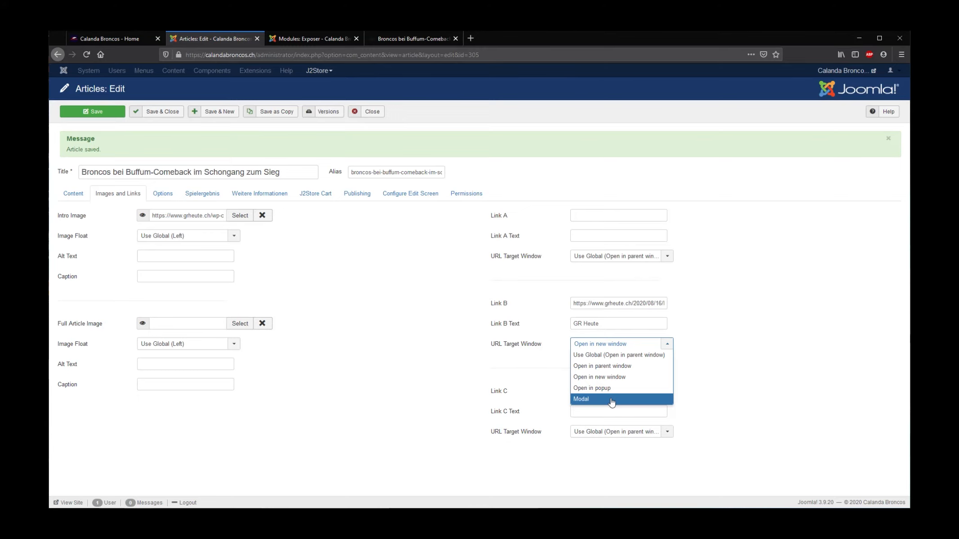
left_click(620, 378)
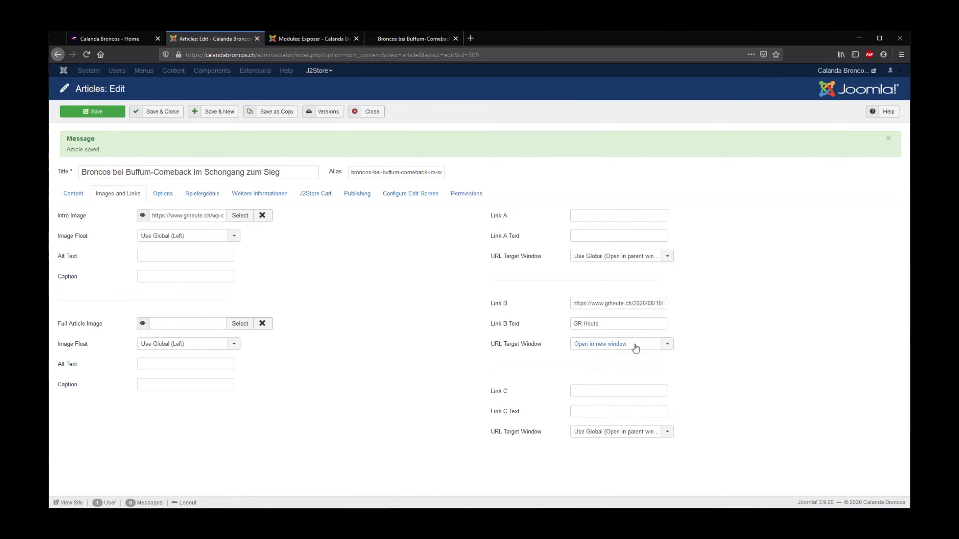
left_click(110, 114)
- Set the Link type in the Exposer module's Link Setup to full and save the module
left_click(302, 42)
scroll(292, 281, "down", 20)
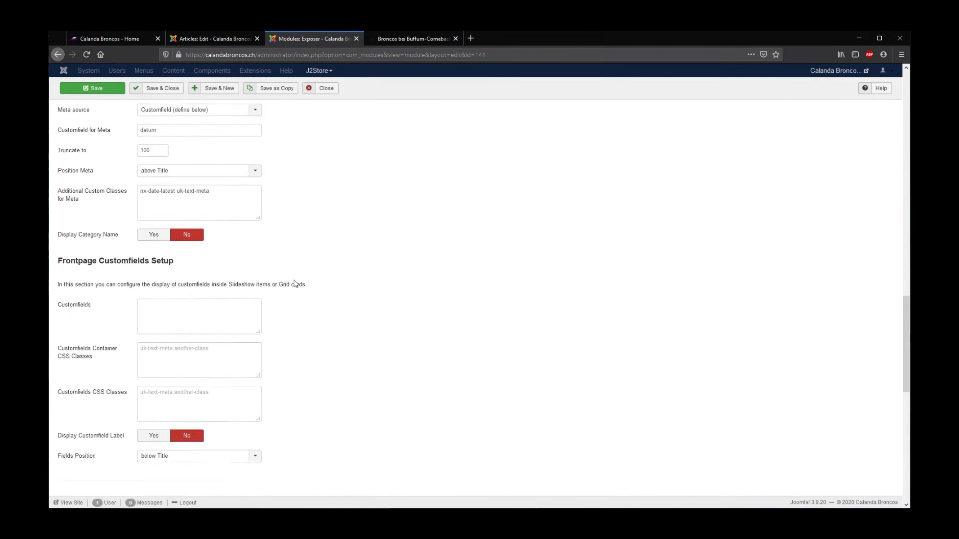
left_click(165, 303)
left_click(158, 323)
left_click(85, 92)
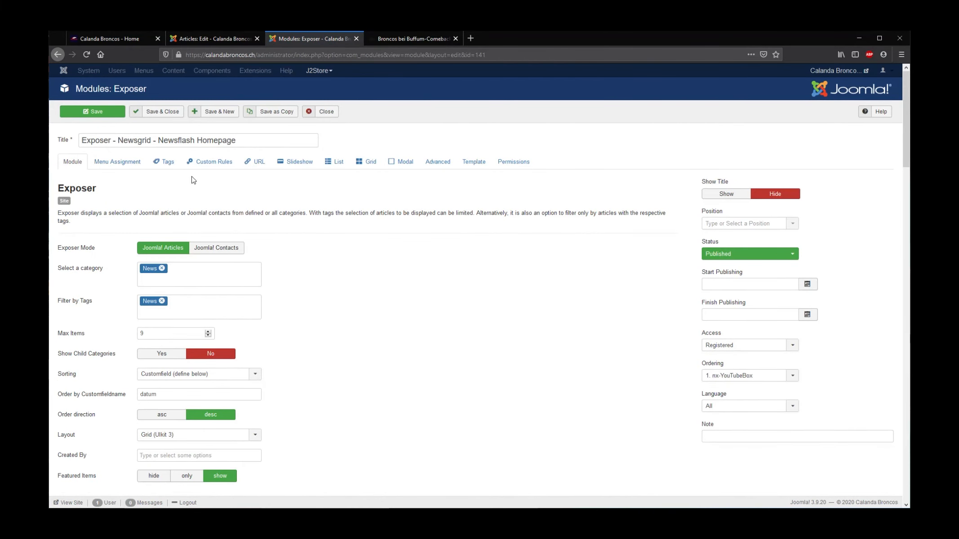
- Reload the homepage, test the "Charity Game-Event 15.8.2020" card's link, and return to the news grid
left_click(148, 39)
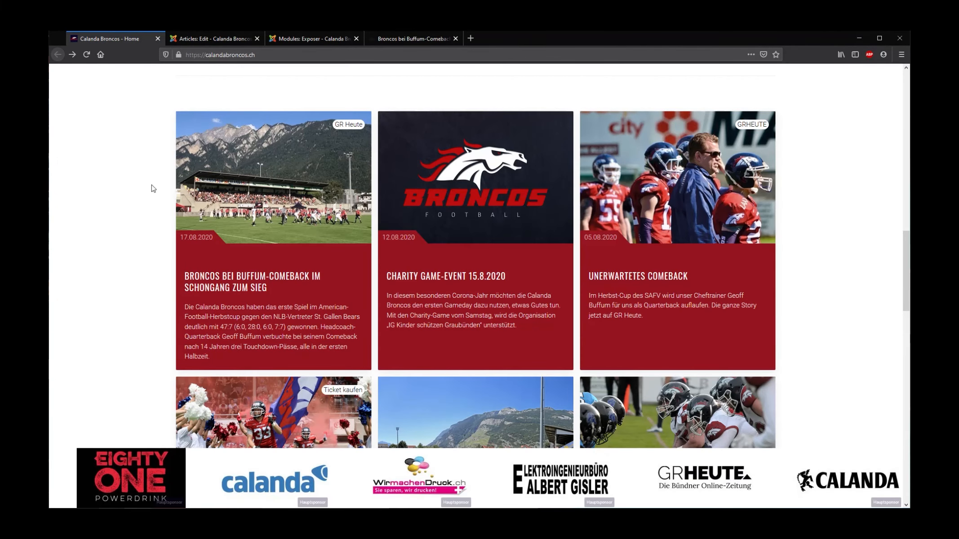
key("F5")
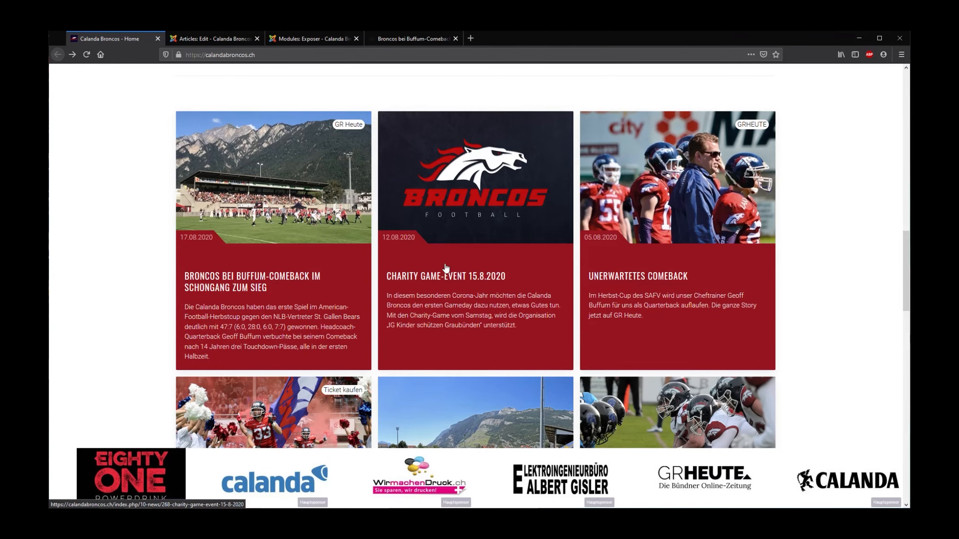
left_click(454, 295)
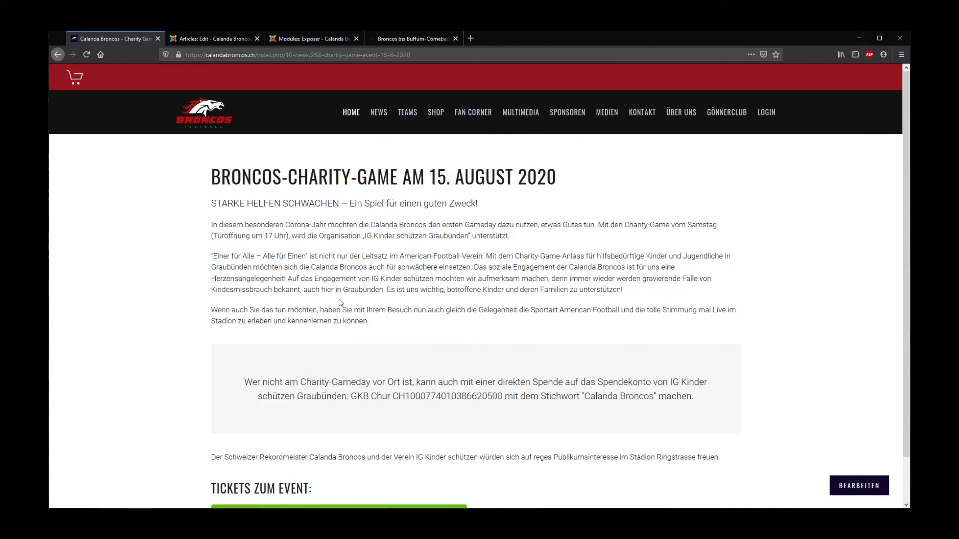
key("alt+Left")
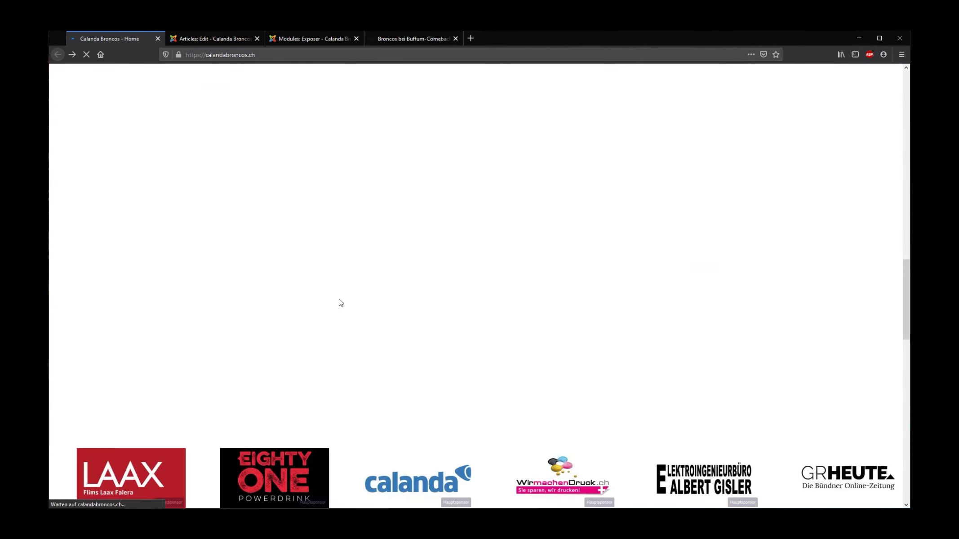
scroll(341, 303, "up", 4)
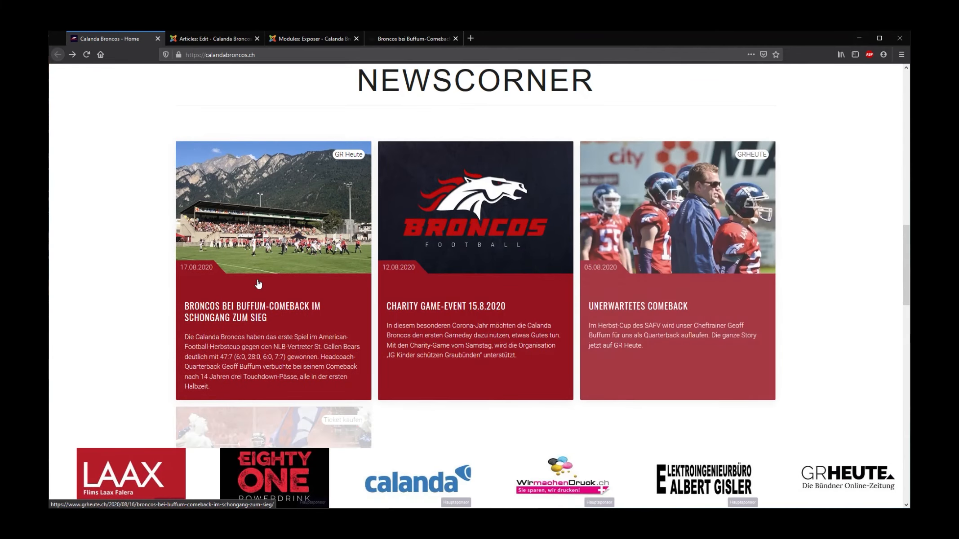
- Test the "Broncos bei Buffum-Comeback im Schongang zum Sieg" card's external link and return to the homepage
left_click(258, 284)
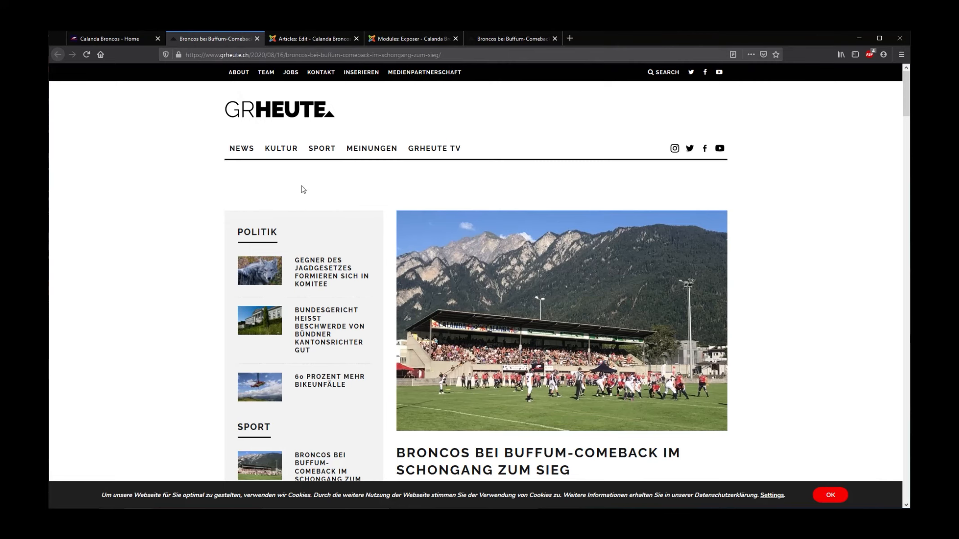
scroll(306, 197, "down", 5)
left_click(317, 216)
left_click(136, 38)
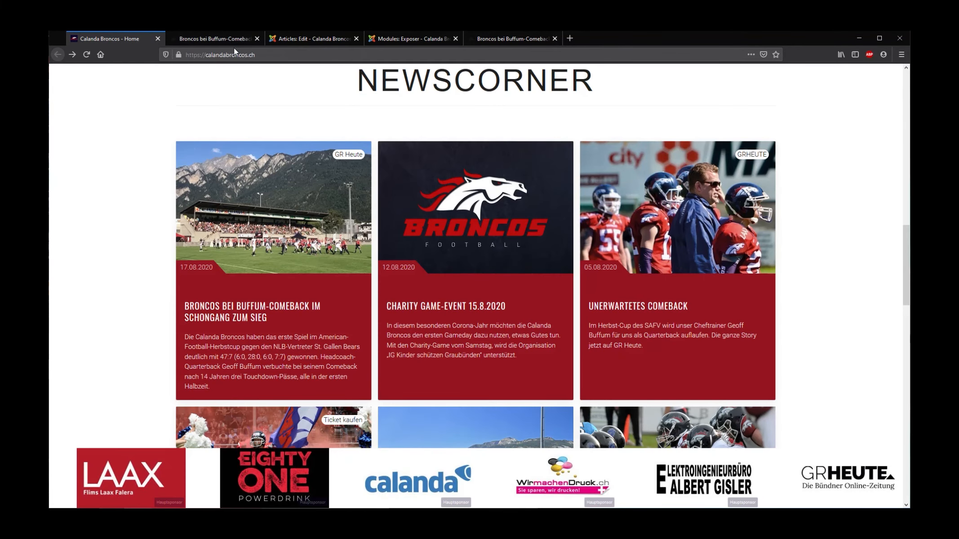
- Review the article's Intro Image address, Link B, Link B Text and URL Target Window
left_click(278, 39)
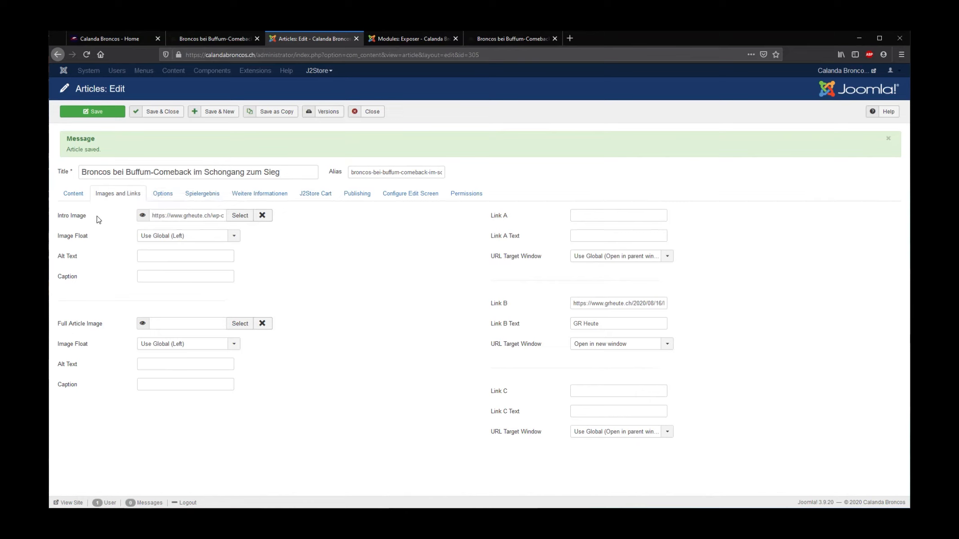
left_click_drag(152, 216, 287, 226)
left_click(318, 235)
left_click_drag(223, 217, 127, 216)
left_click(177, 217)
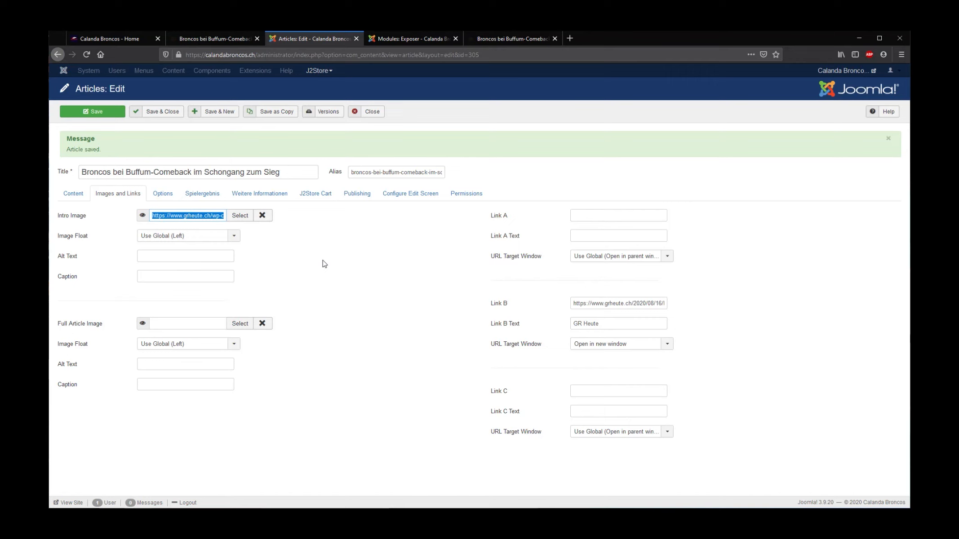
mouse_move(499, 307)
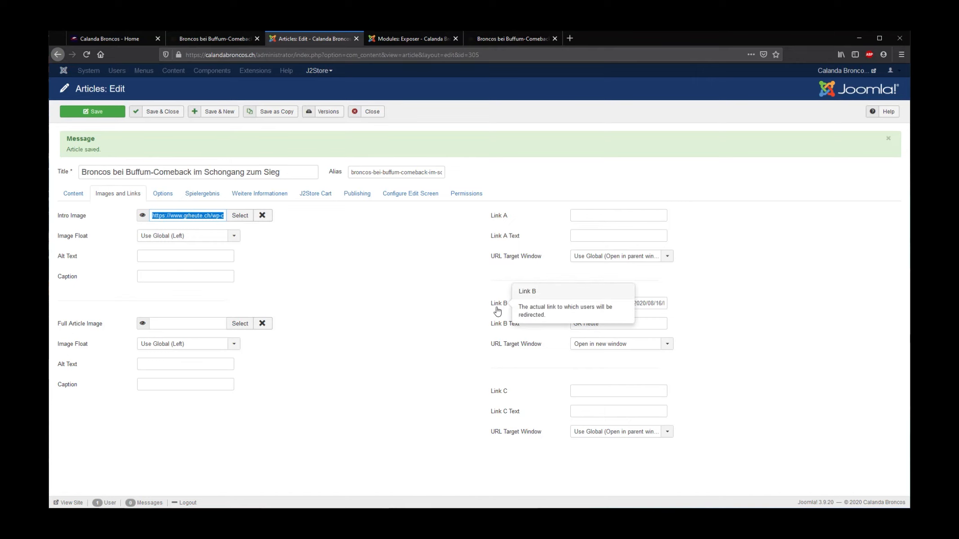
left_click(498, 307)
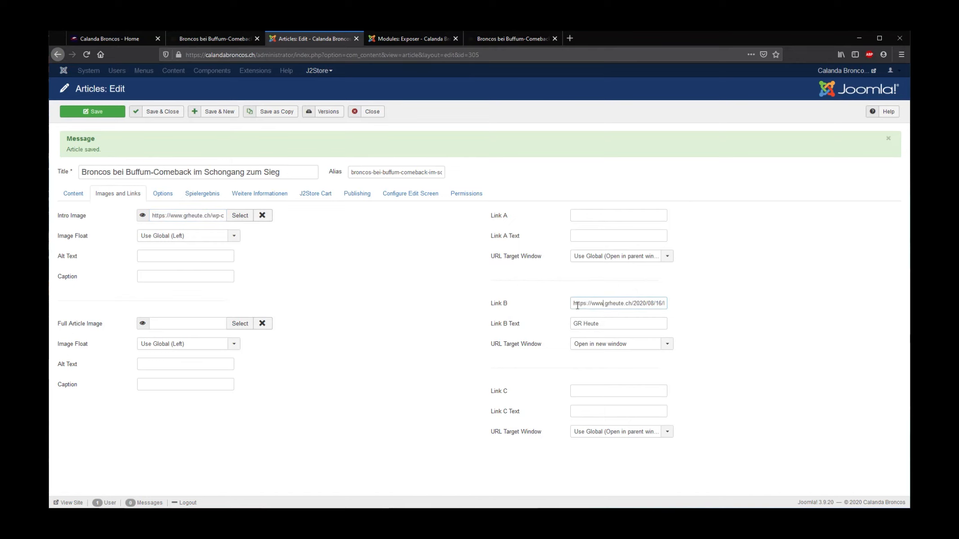
left_click_drag(590, 324, 511, 348)
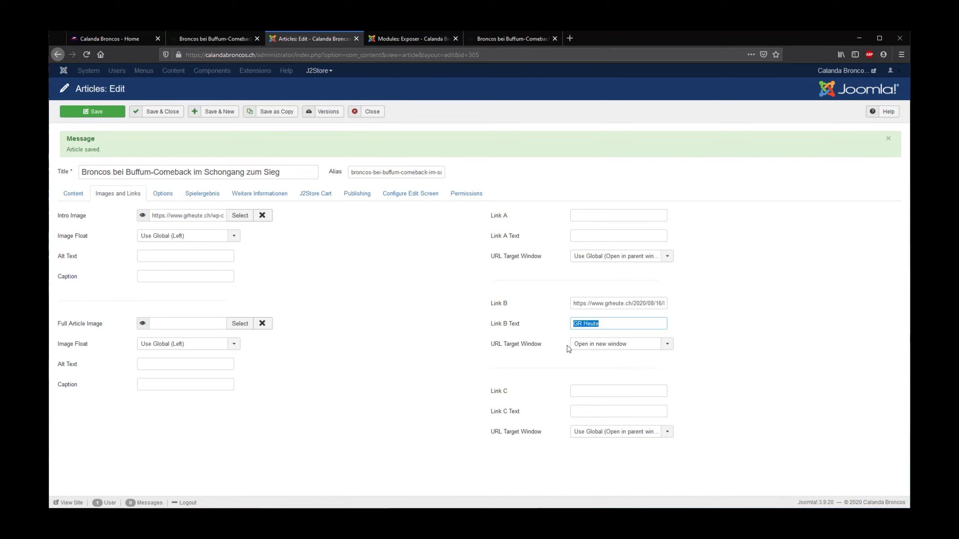
- Review the Link type, Link Mode and Hyperlink Target in the Exposer module's Link Setup
left_click(391, 39)
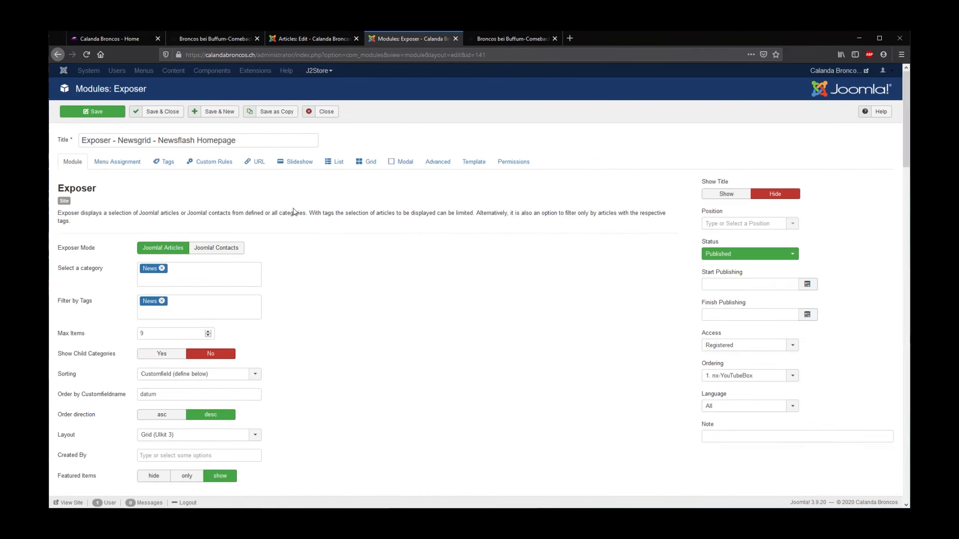
scroll(294, 212, "down", 20)
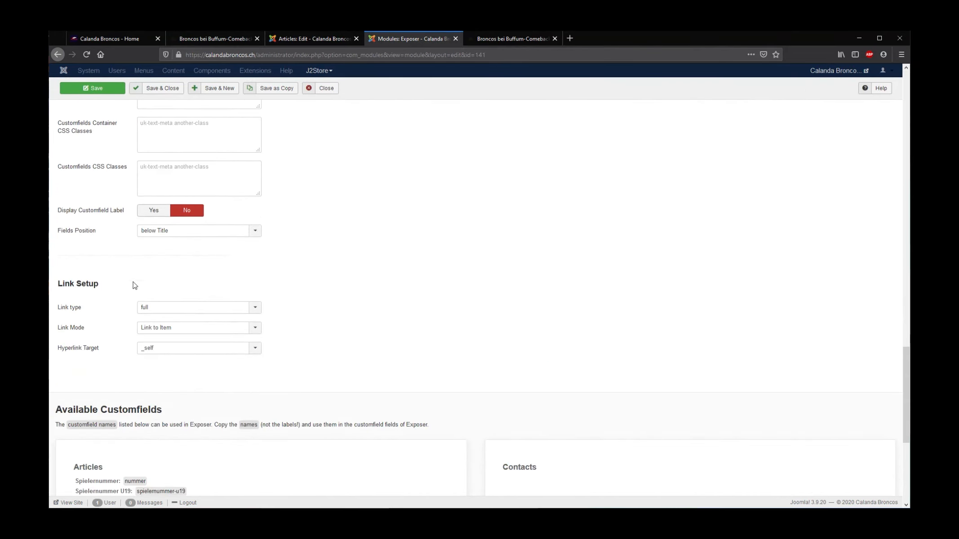
left_click_drag(58, 284, 306, 321)
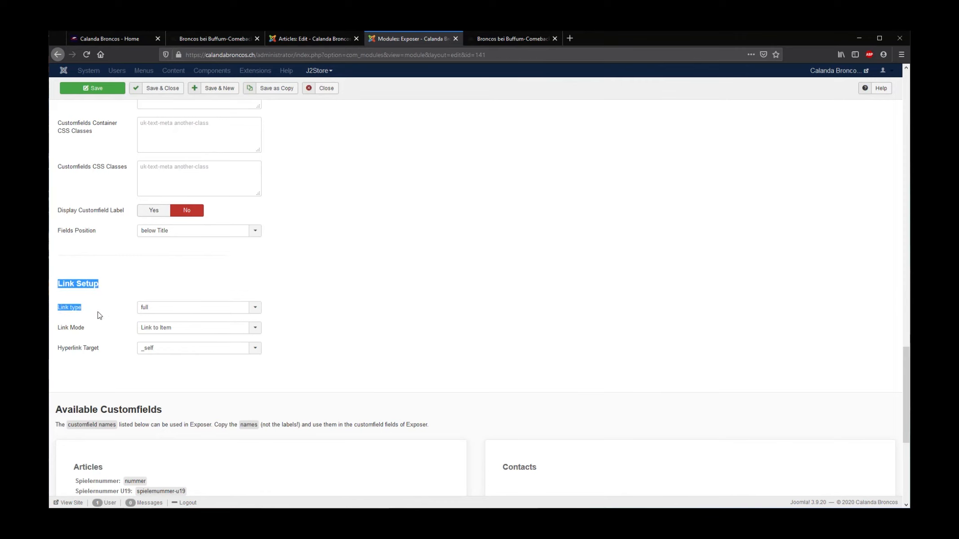
left_click(311, 316)
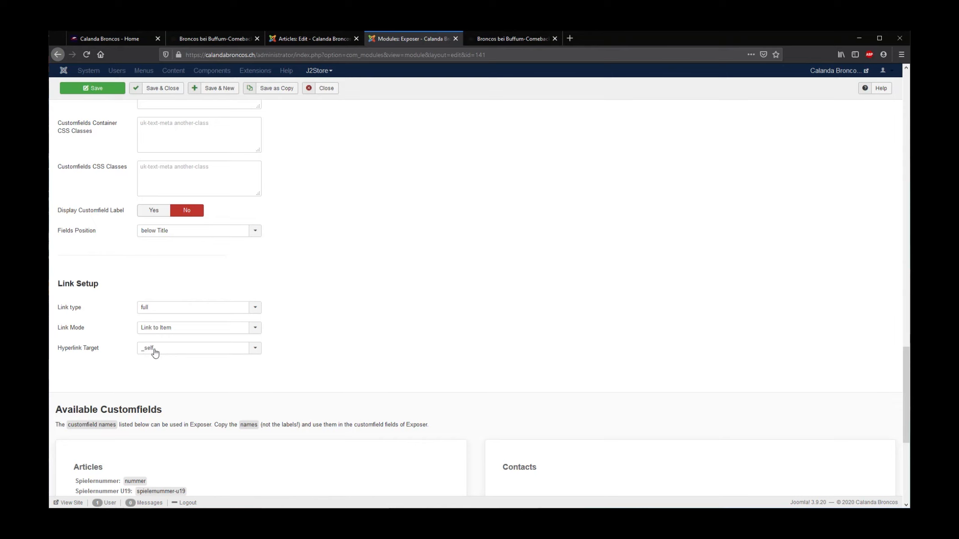
scroll(317, 342, "up", 20)
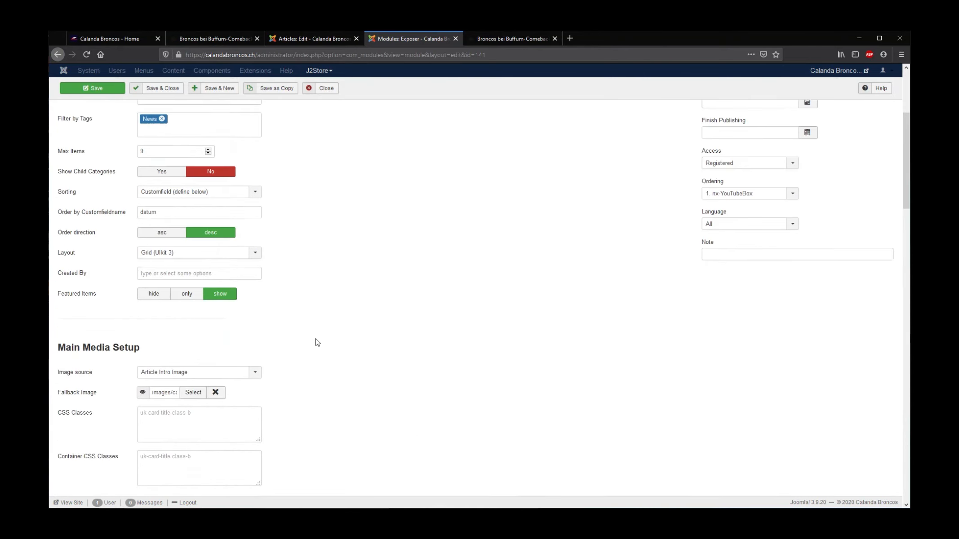